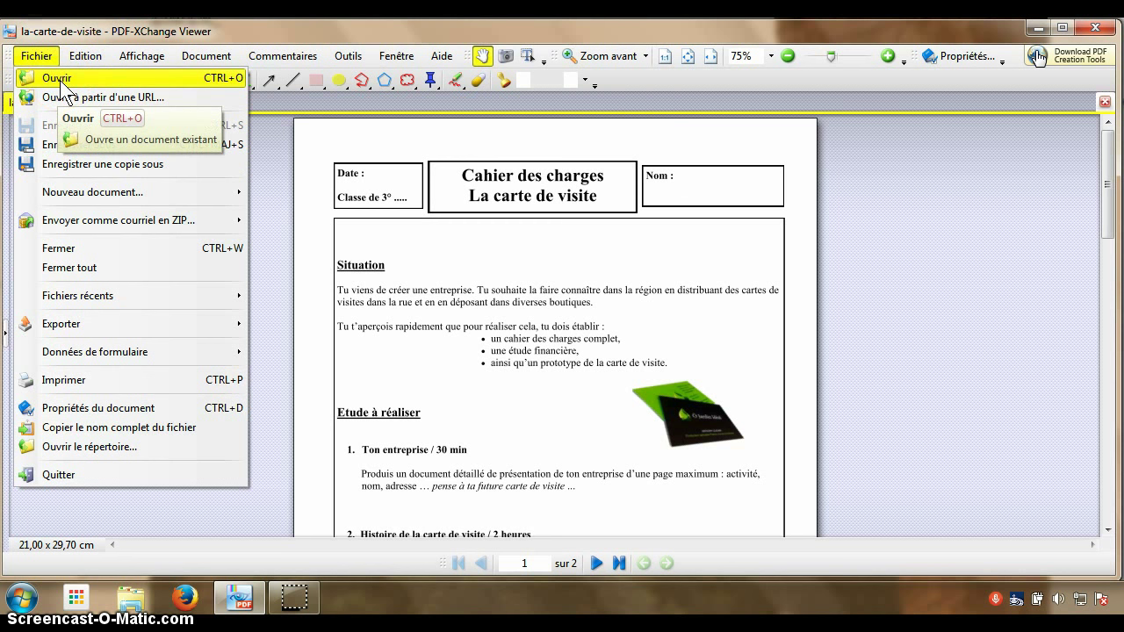
pyautogui.click(39, 78)
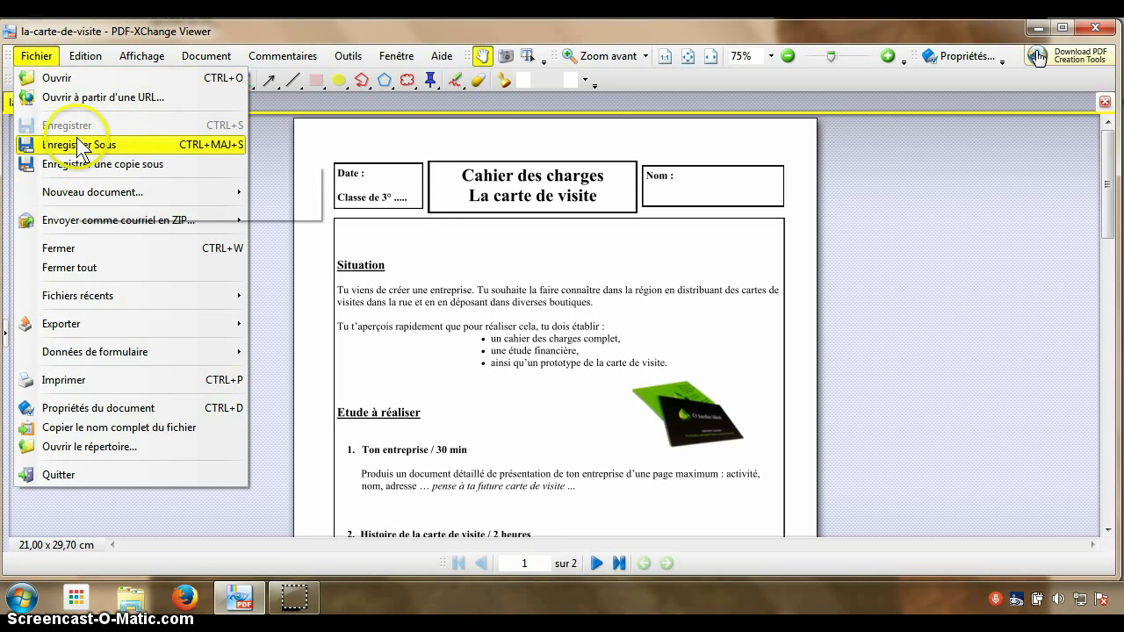
pyautogui.click(78, 145)
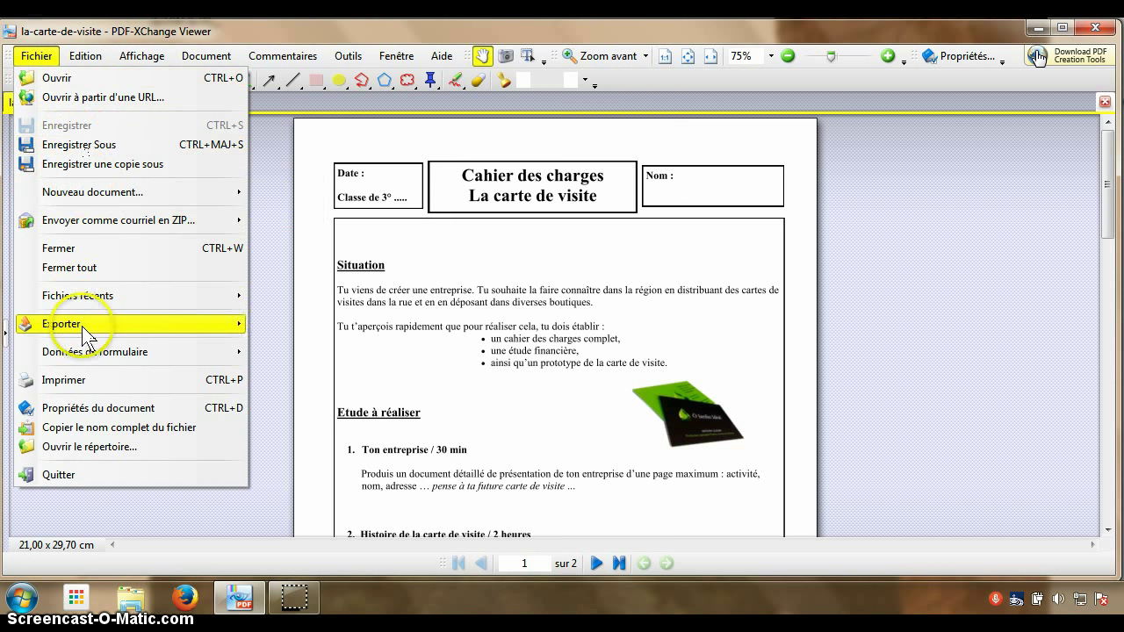
pyautogui.moveTo(82, 327)
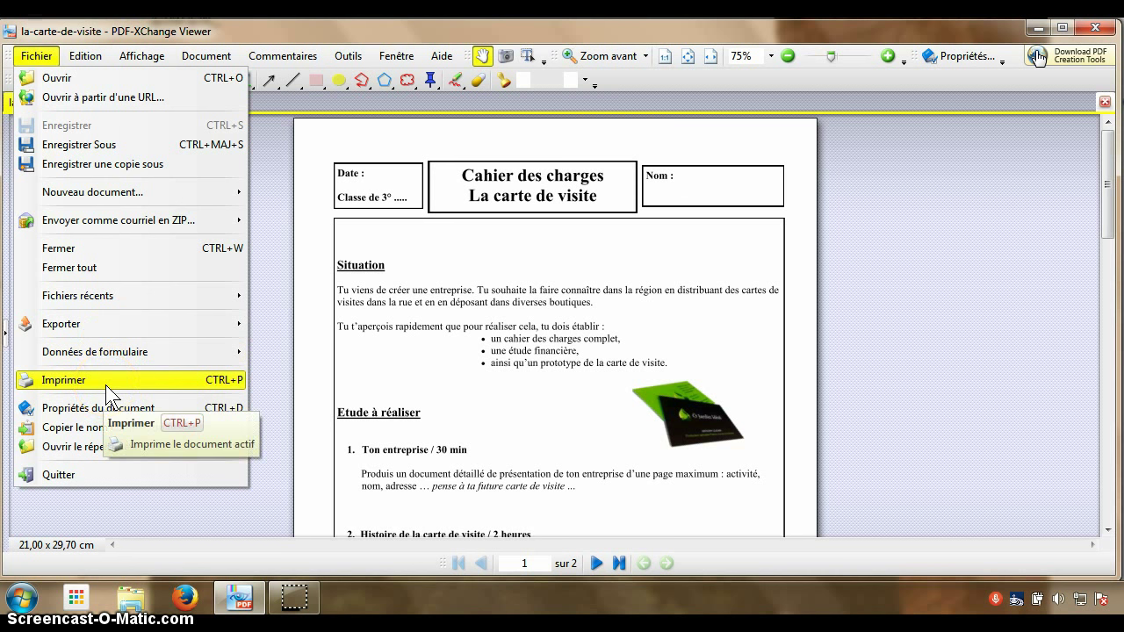
pyautogui.click(118, 295)
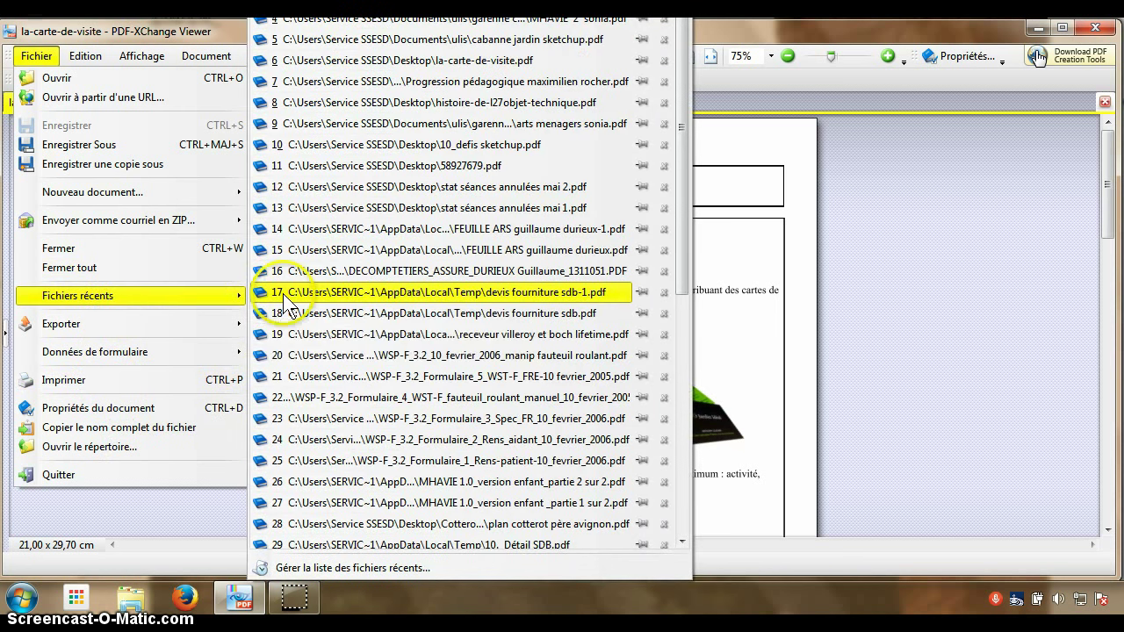
pyautogui.click(315, 181)
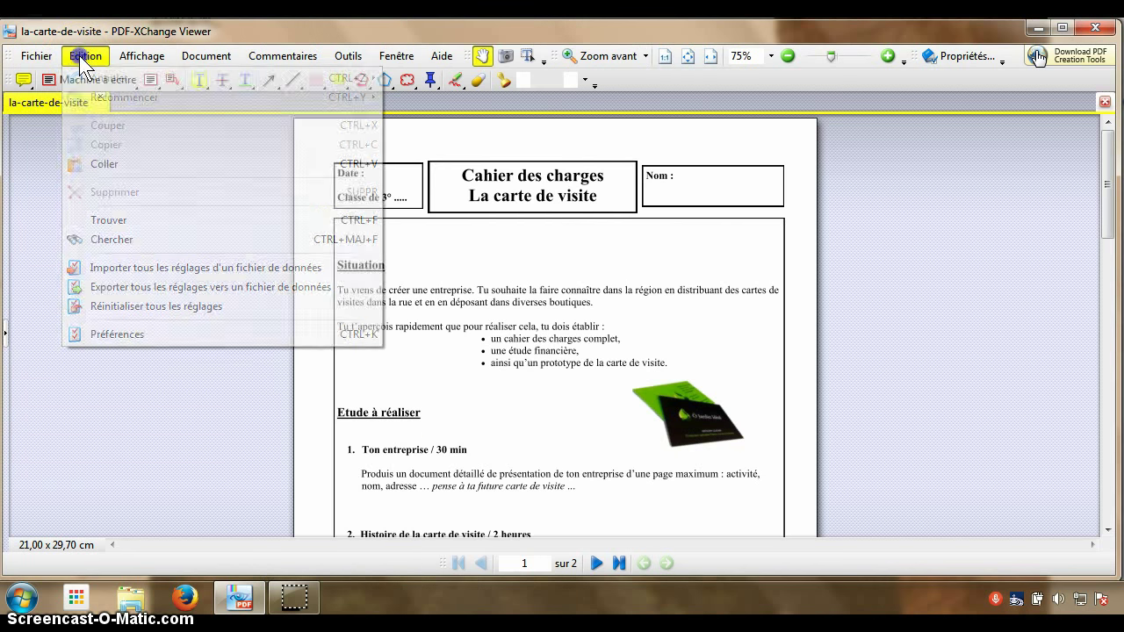
pyautogui.click(79, 55)
pyautogui.click(79, 55)
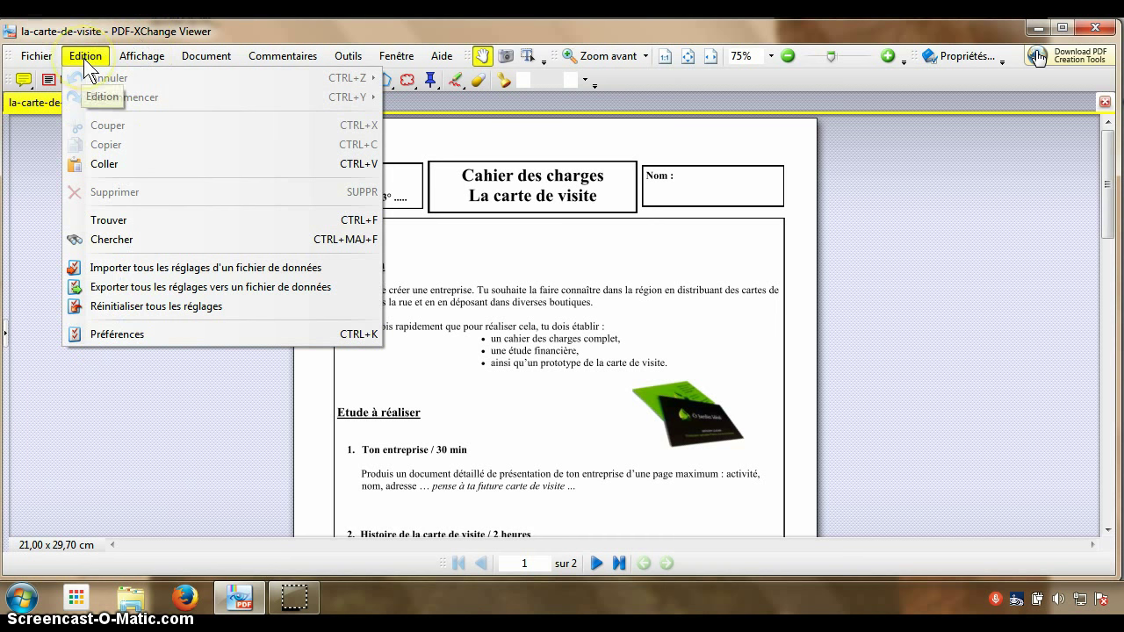
pyautogui.click(103, 253)
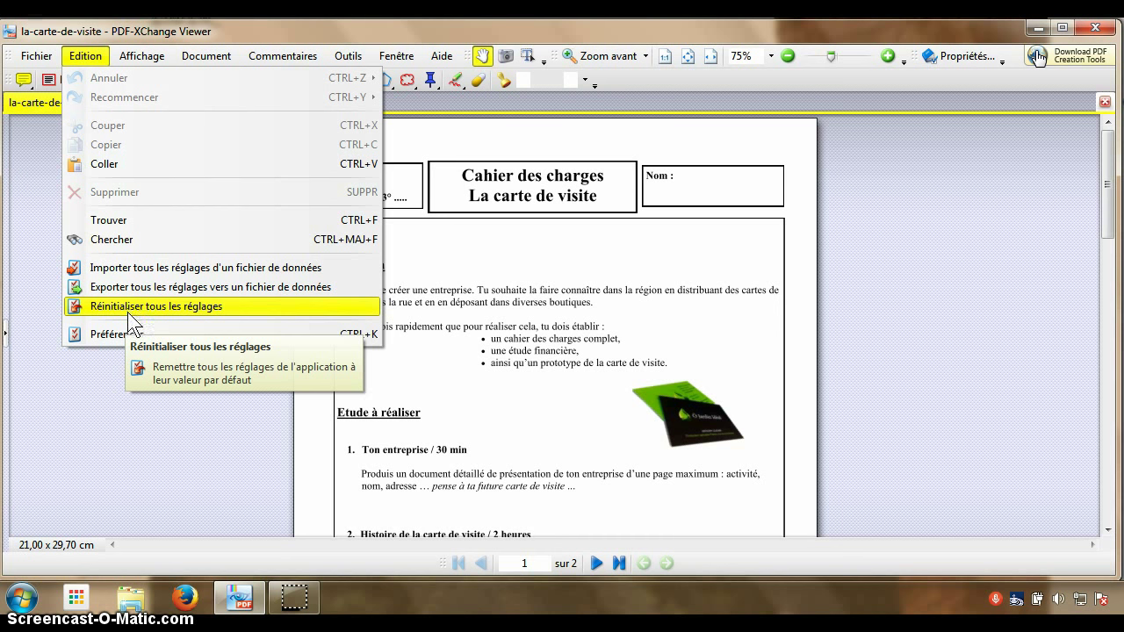
# Review the general options and the registration settings in the preferences, and close the preferences
pyautogui.click(116, 334)
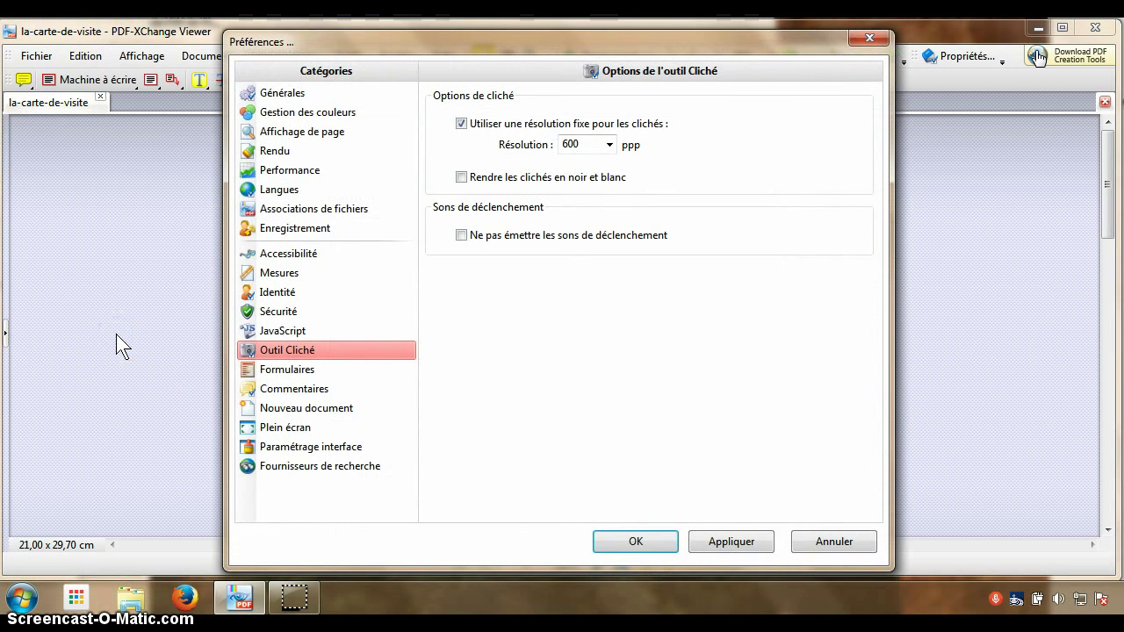
pyautogui.click(280, 93)
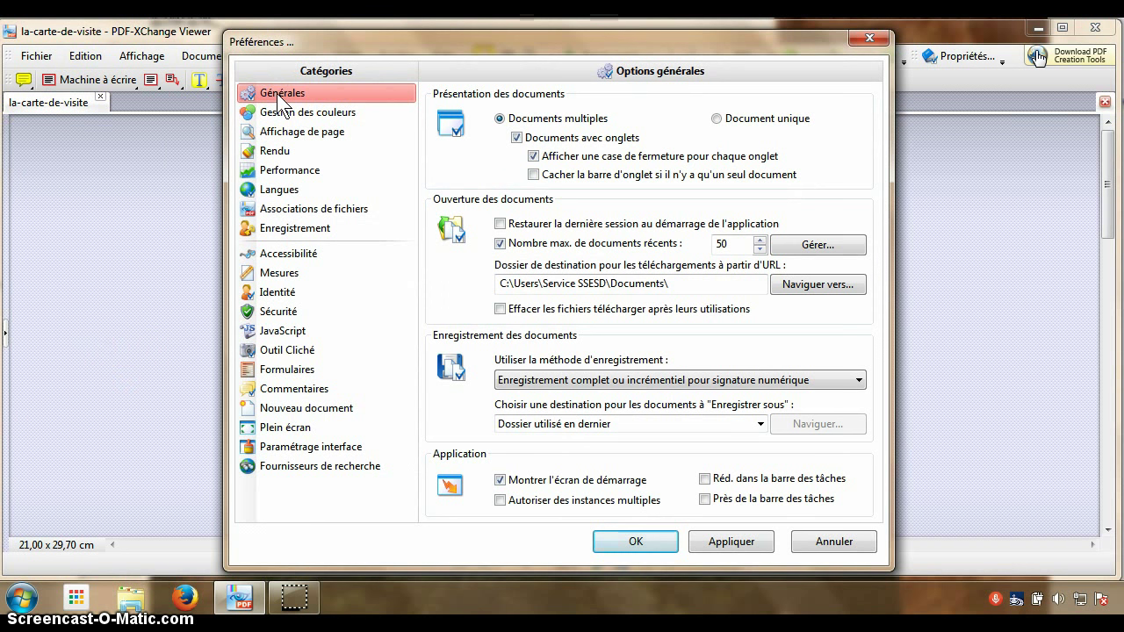
pyautogui.click(289, 101)
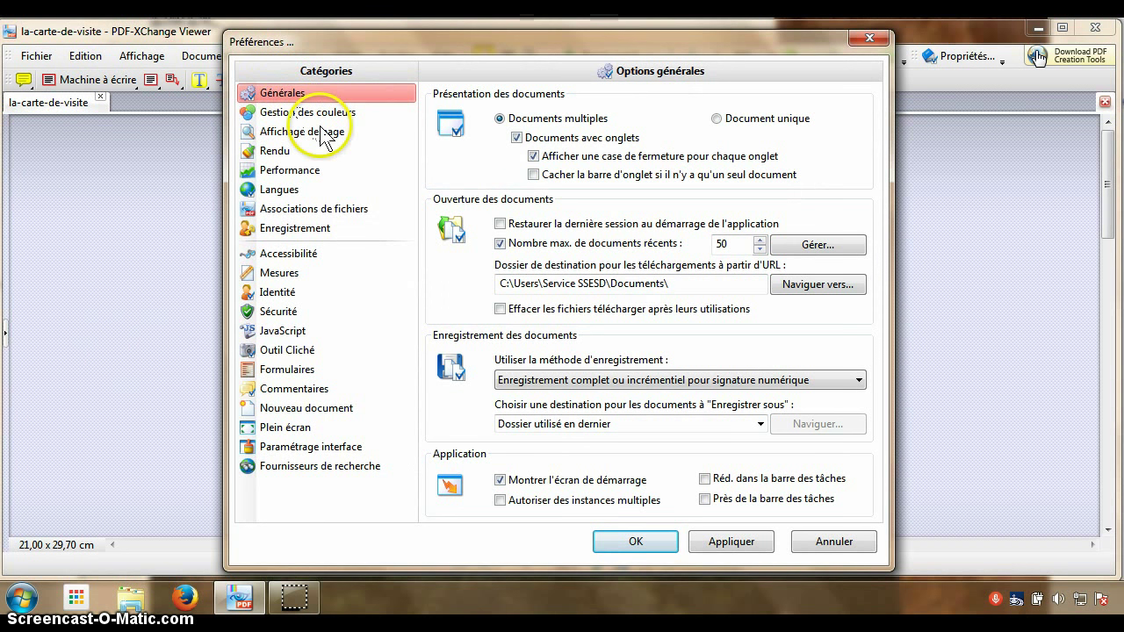
pyautogui.click(286, 231)
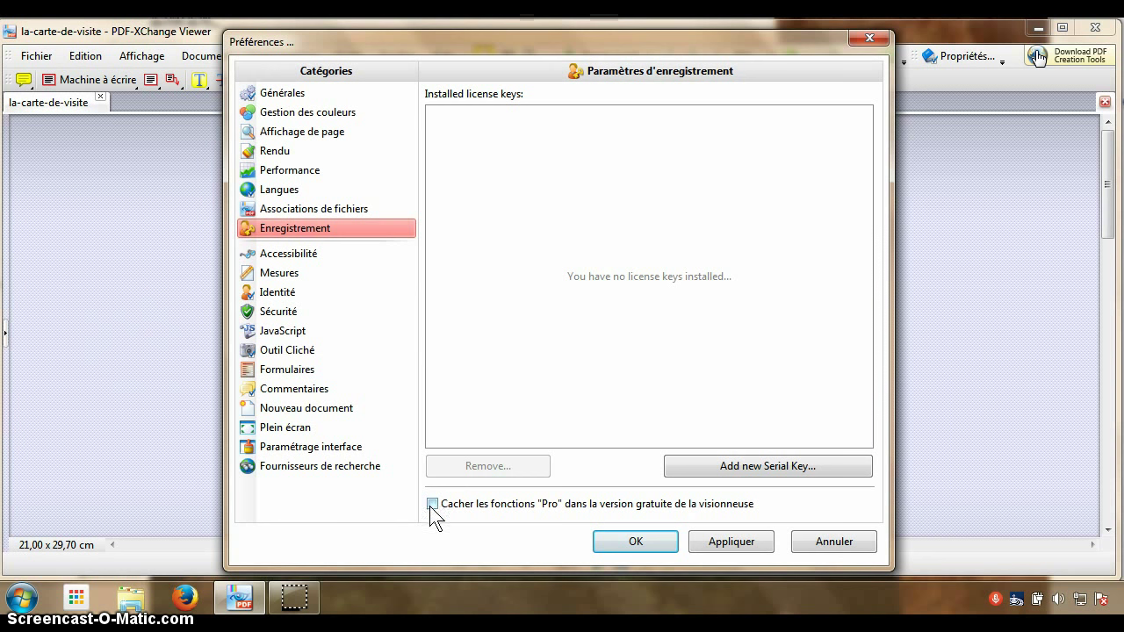
pyautogui.click(635, 541)
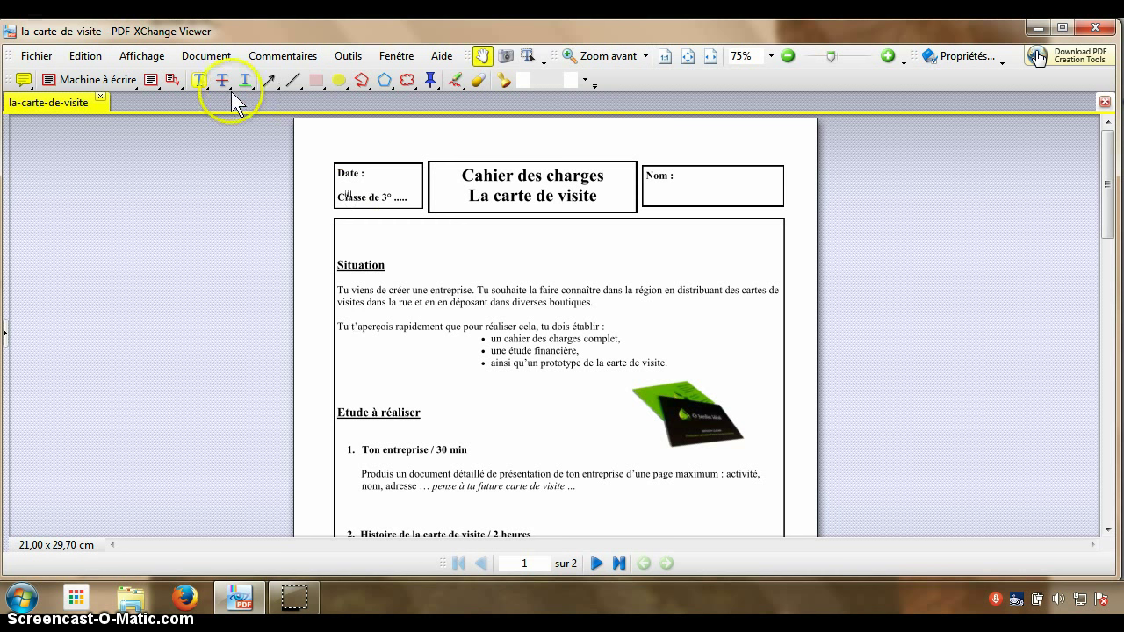
# Examine the options for inserting pages into the document and cancel without inserting any
pyautogui.click(141, 59)
pyautogui.moveTo(207, 56)
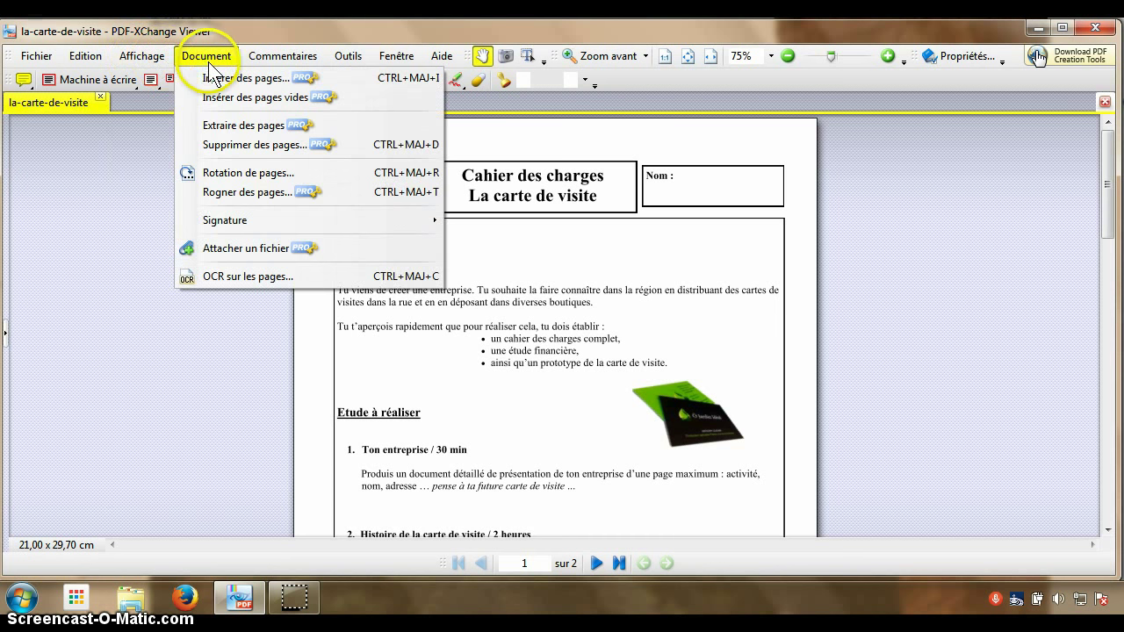
pyautogui.click(306, 81)
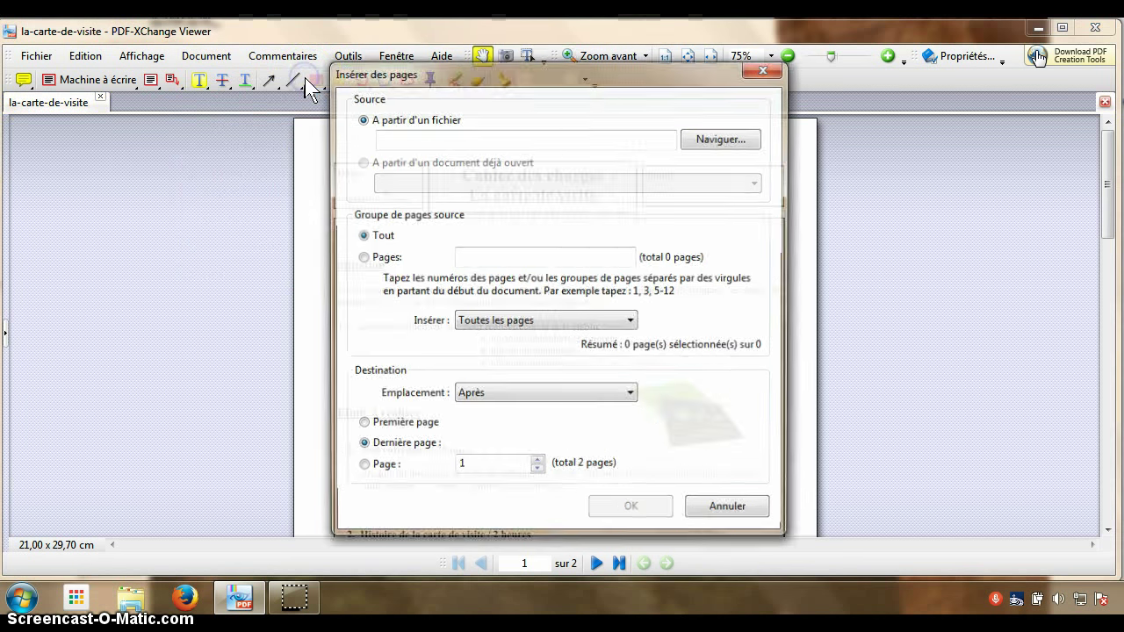
pyautogui.click(725, 515)
pyautogui.click(189, 55)
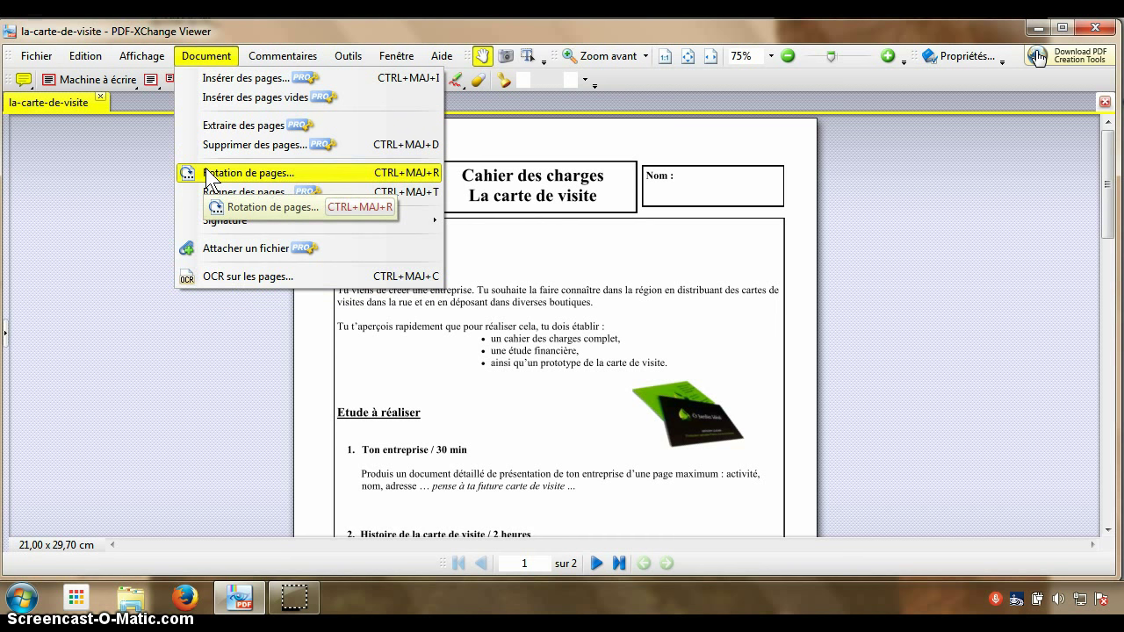
# Hide the "Pro" functions of the free viewer through the registration preferences and check the available document commands
pyautogui.click(141, 56)
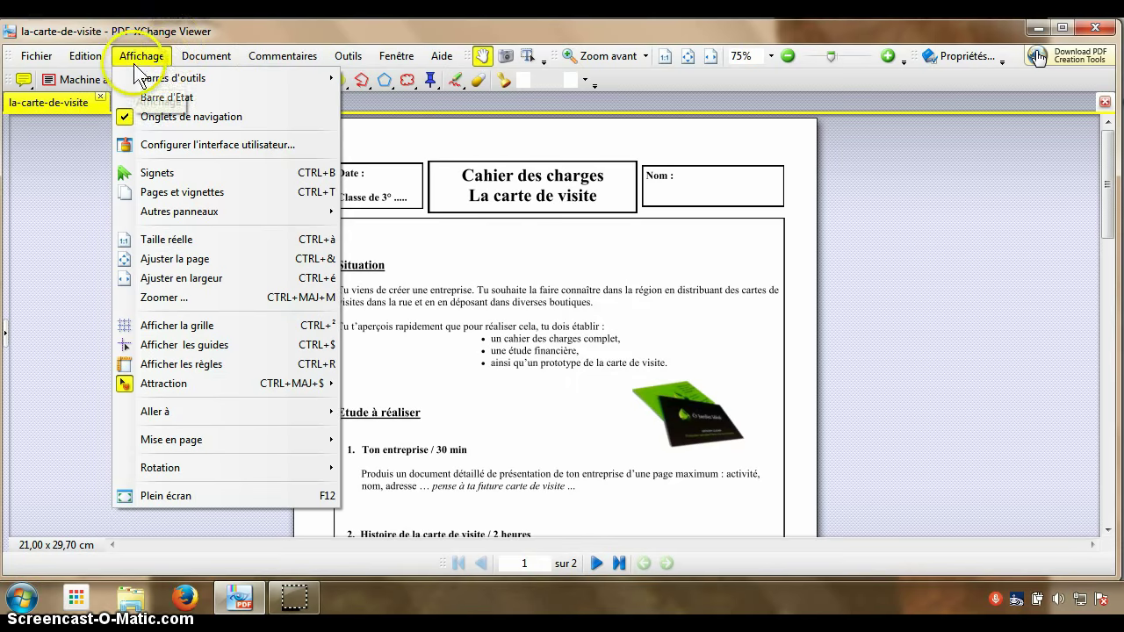
pyautogui.moveTo(33, 57)
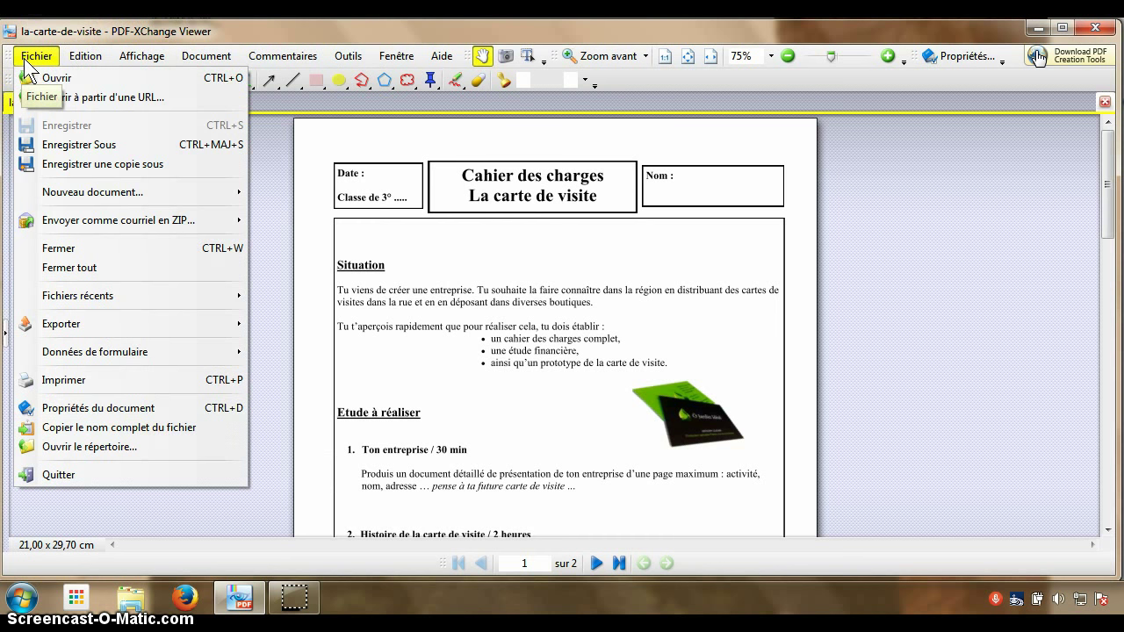
pyautogui.click(109, 239)
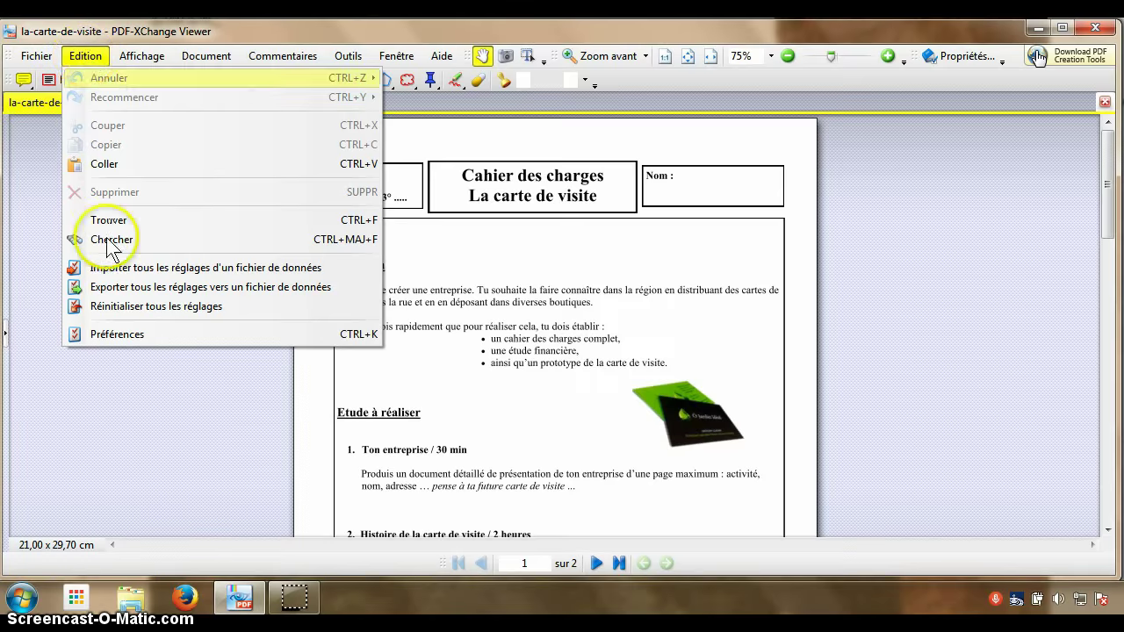
pyautogui.click(118, 333)
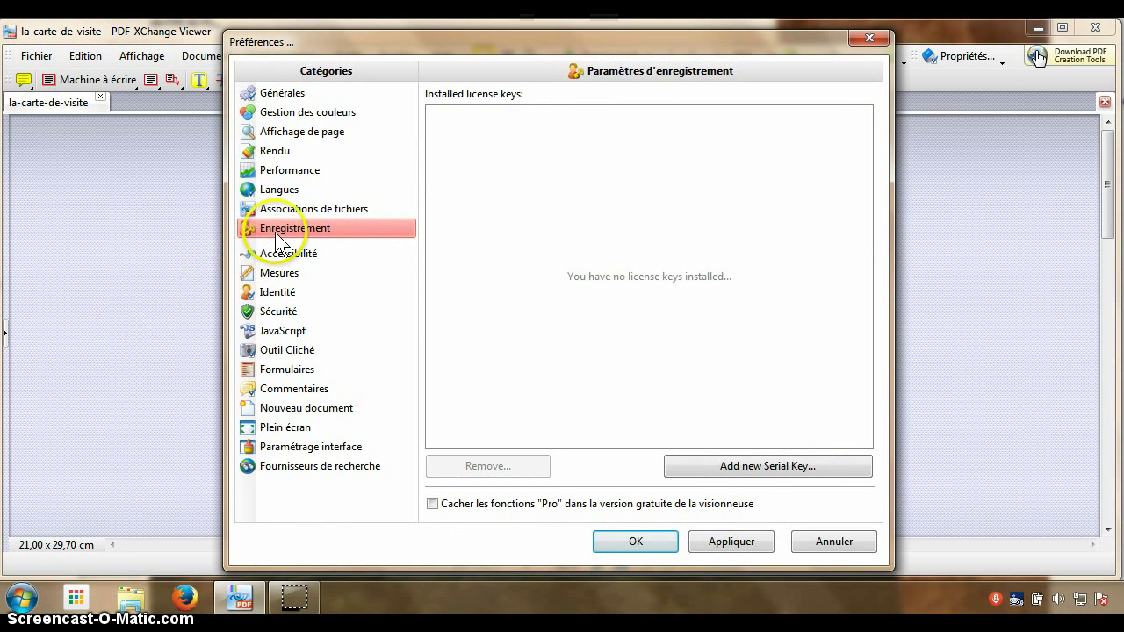
pyautogui.click(432, 505)
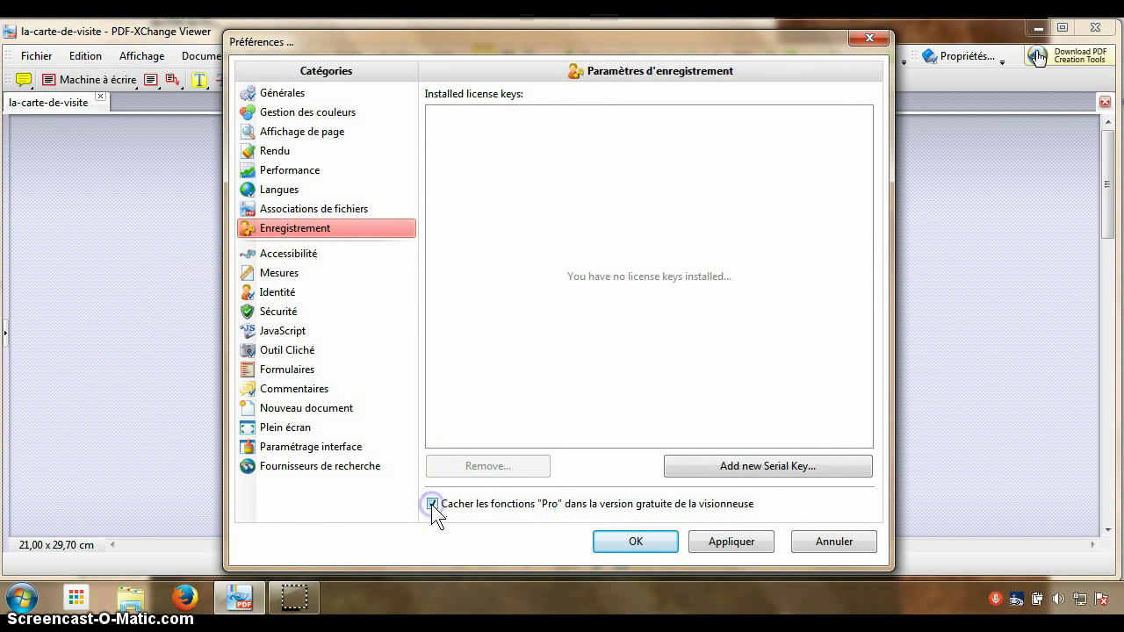
pyautogui.click(652, 542)
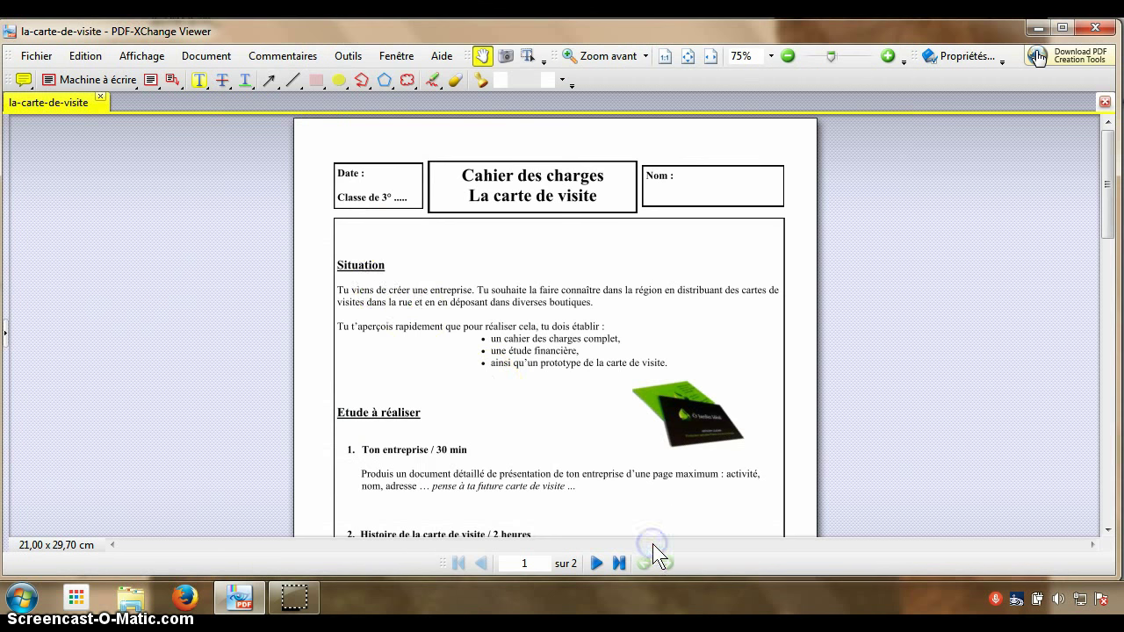
pyautogui.click(205, 58)
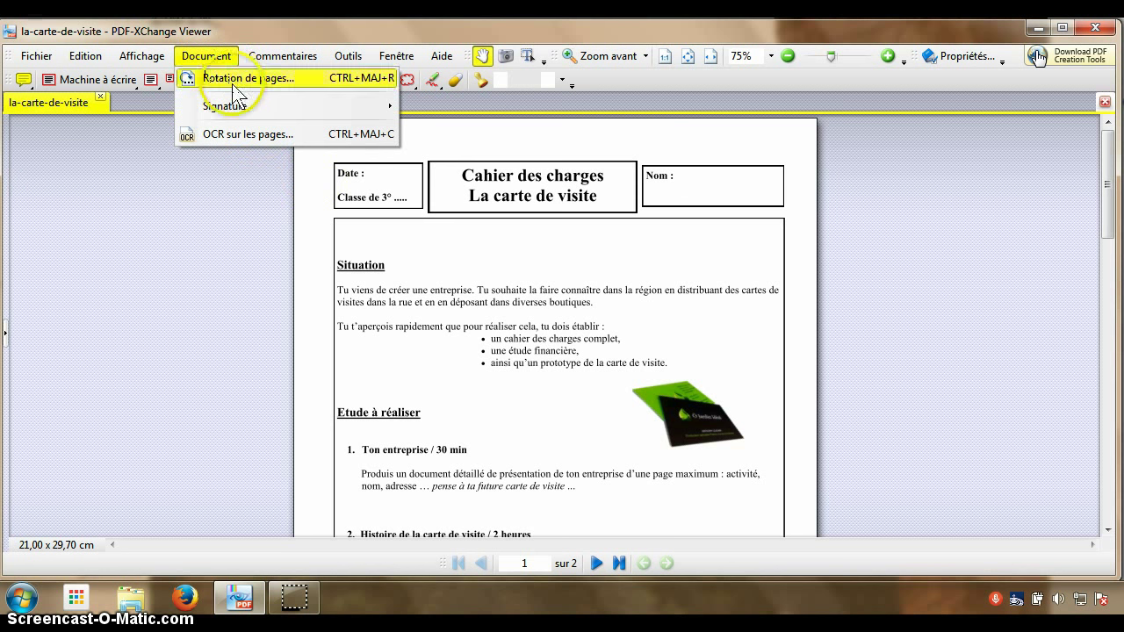
pyautogui.click(245, 136)
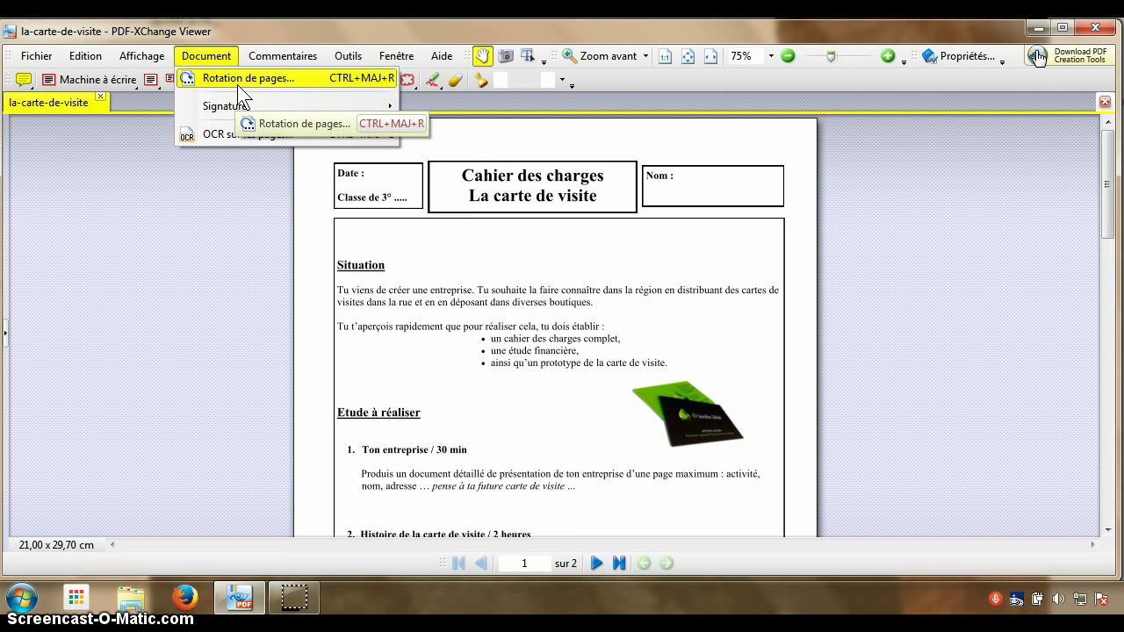
# In the accessibility preferences, enable replacing the document colours and choose the custom colour scheme
pyautogui.moveTo(85, 55)
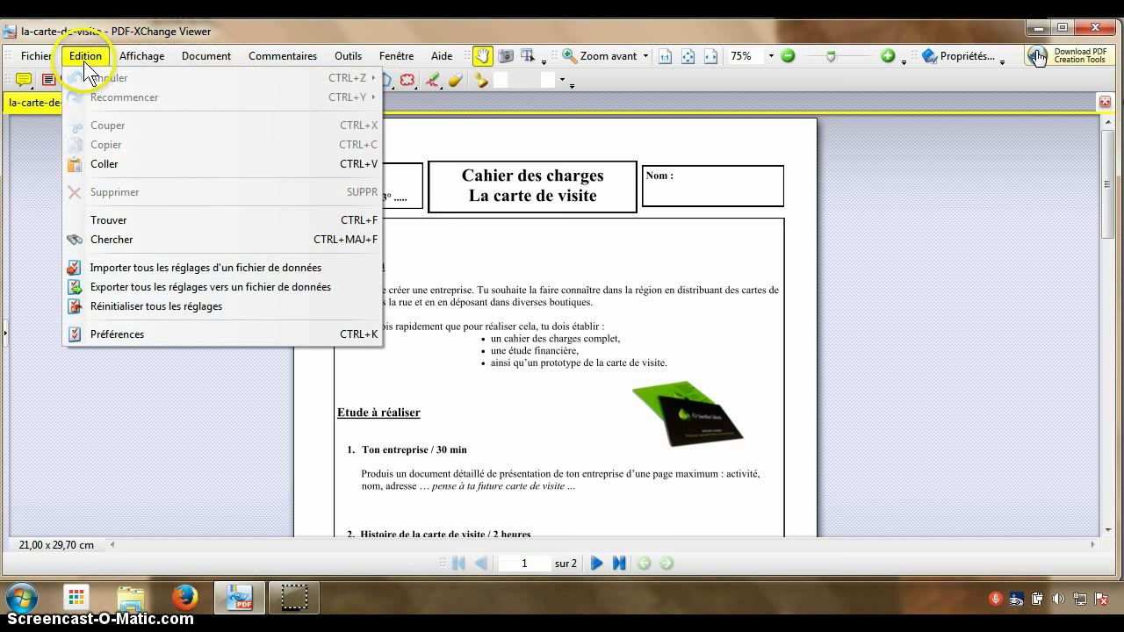
pyautogui.click(105, 334)
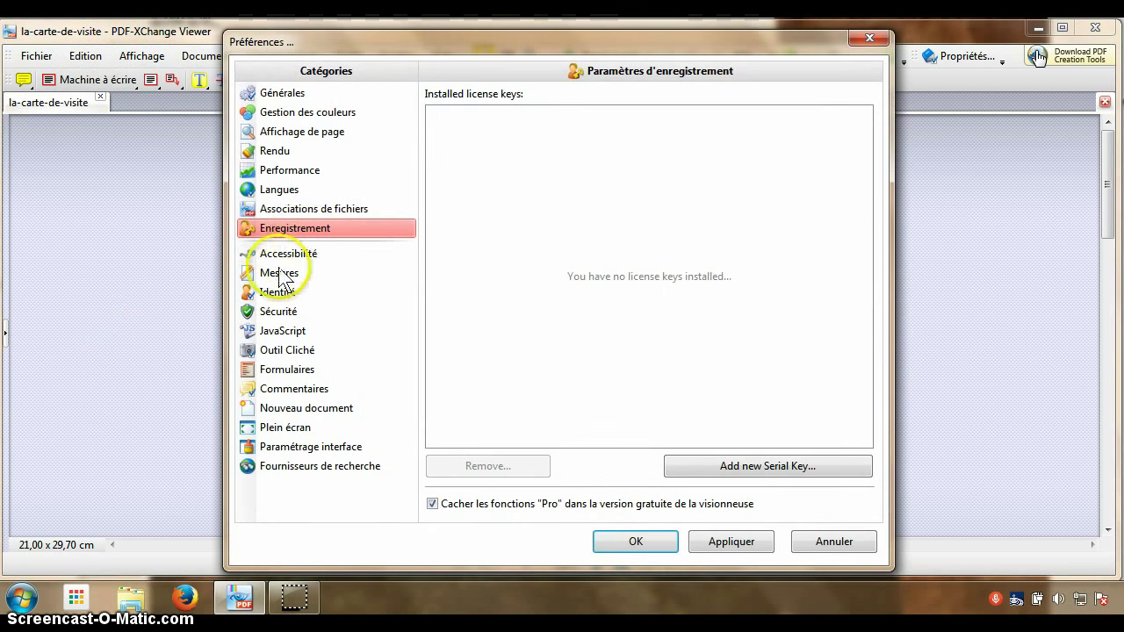
pyautogui.click(291, 252)
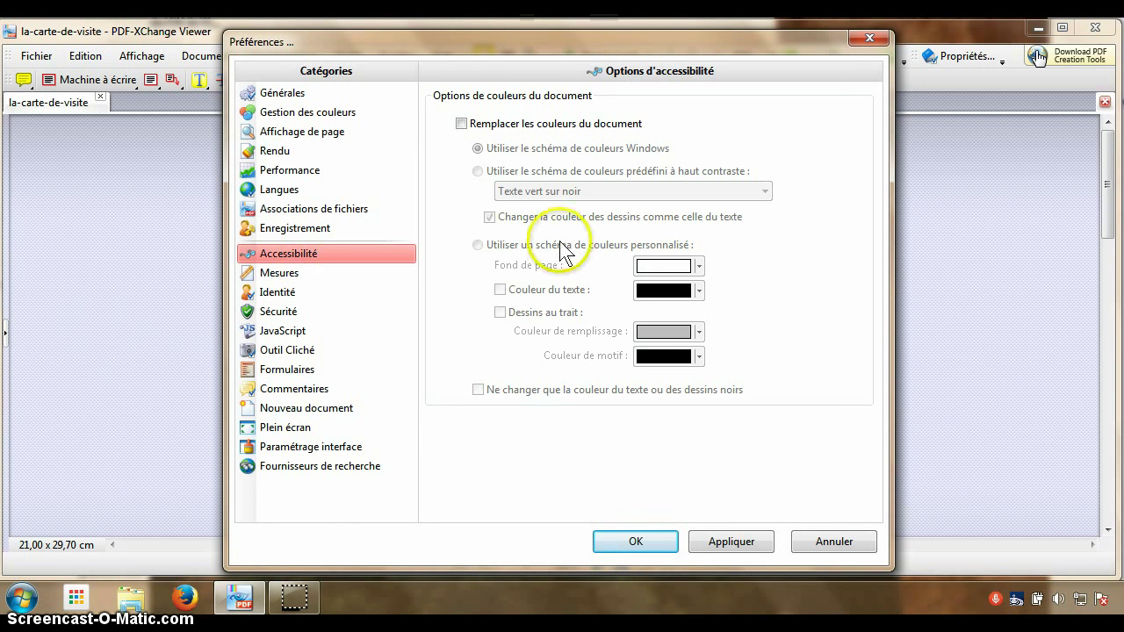
pyautogui.click(461, 124)
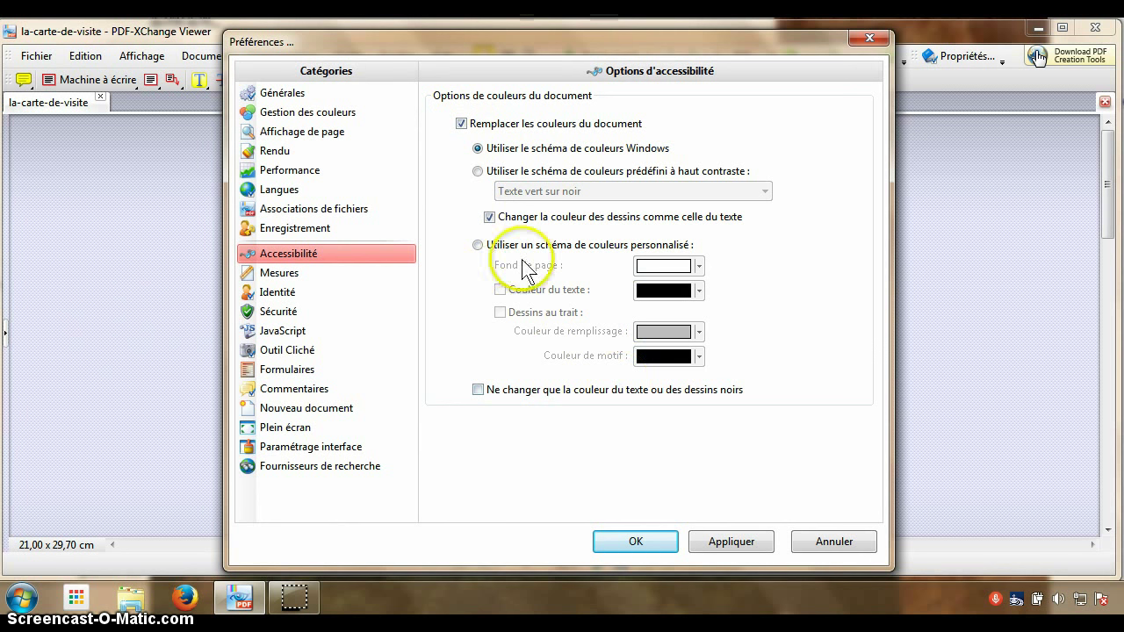
pyautogui.click(478, 245)
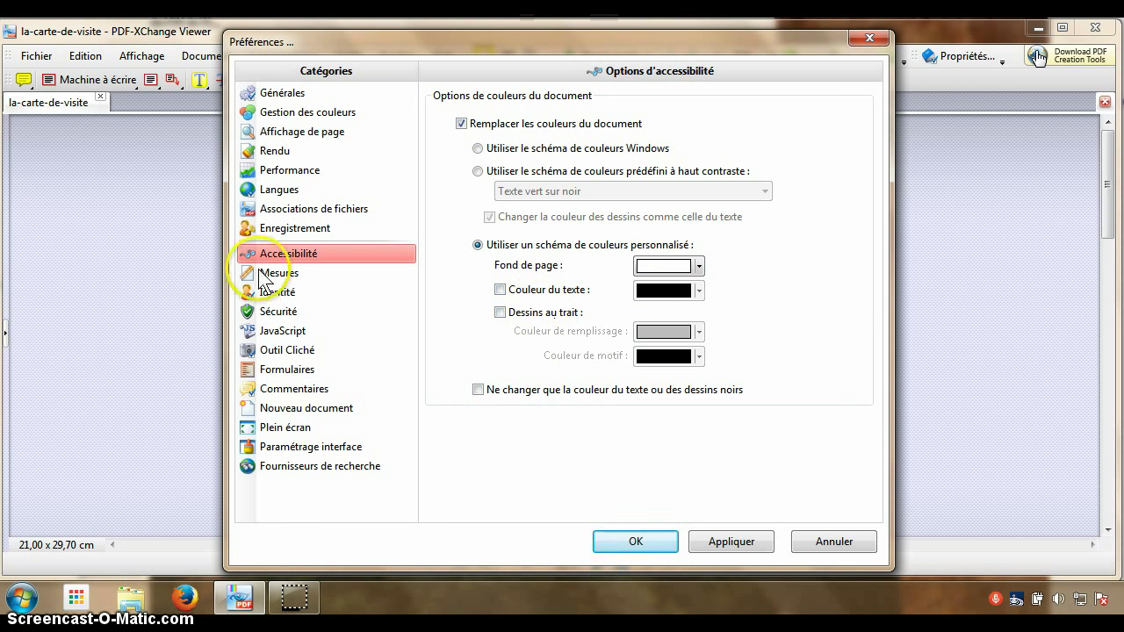
# Set the fixed snapshot resolution to 600 ppp and turn off the snapshot trigger sounds
pyautogui.click(290, 351)
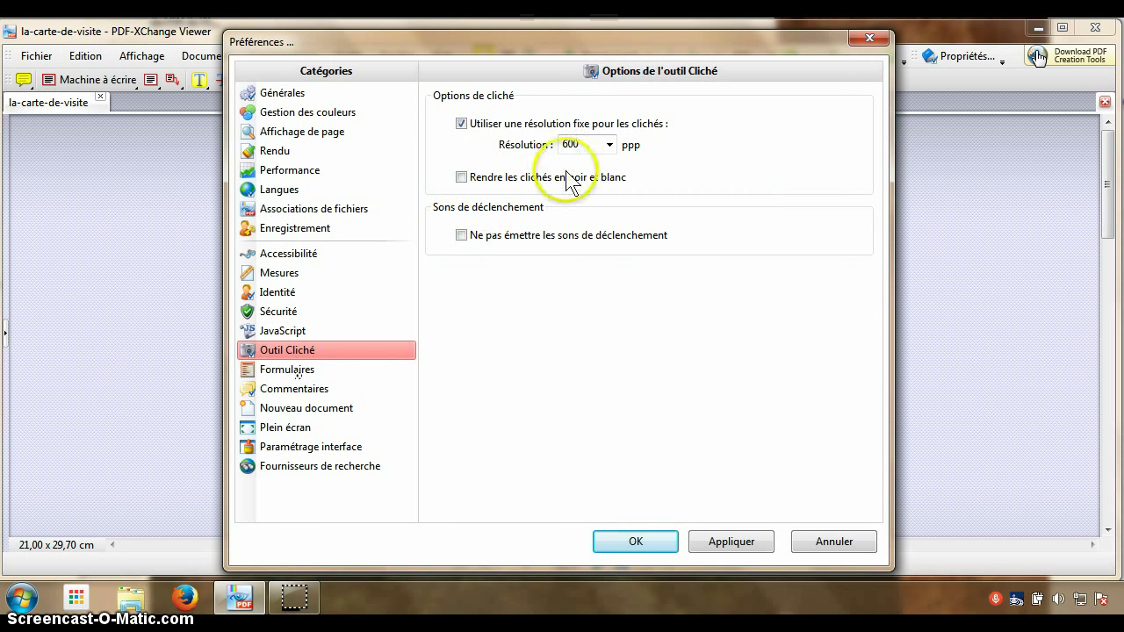
pyautogui.click(607, 146)
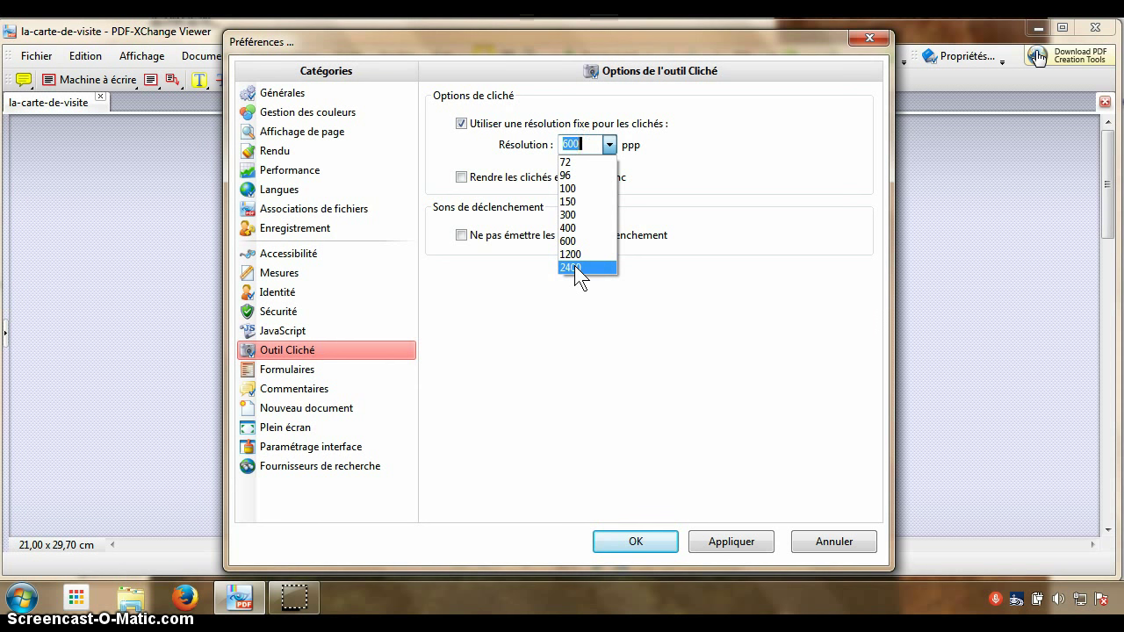
pyautogui.moveTo(574, 265)
pyautogui.mouseDown()
pyautogui.moveTo(571, 230)
pyautogui.moveTo(569, 249)
pyautogui.mouseUp()
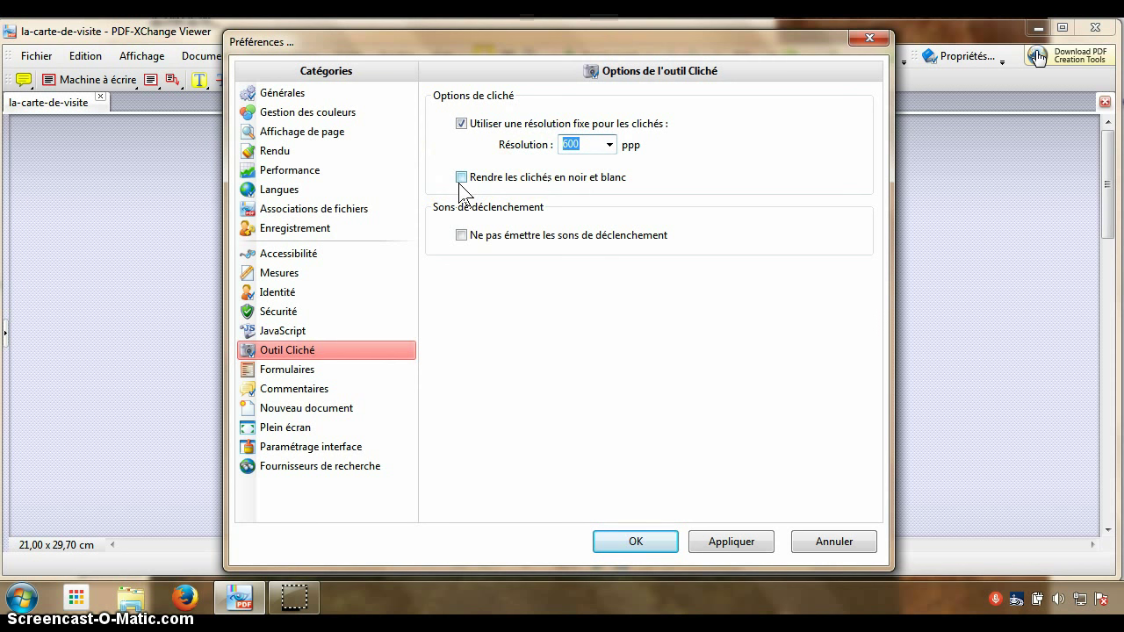
pyautogui.click(461, 235)
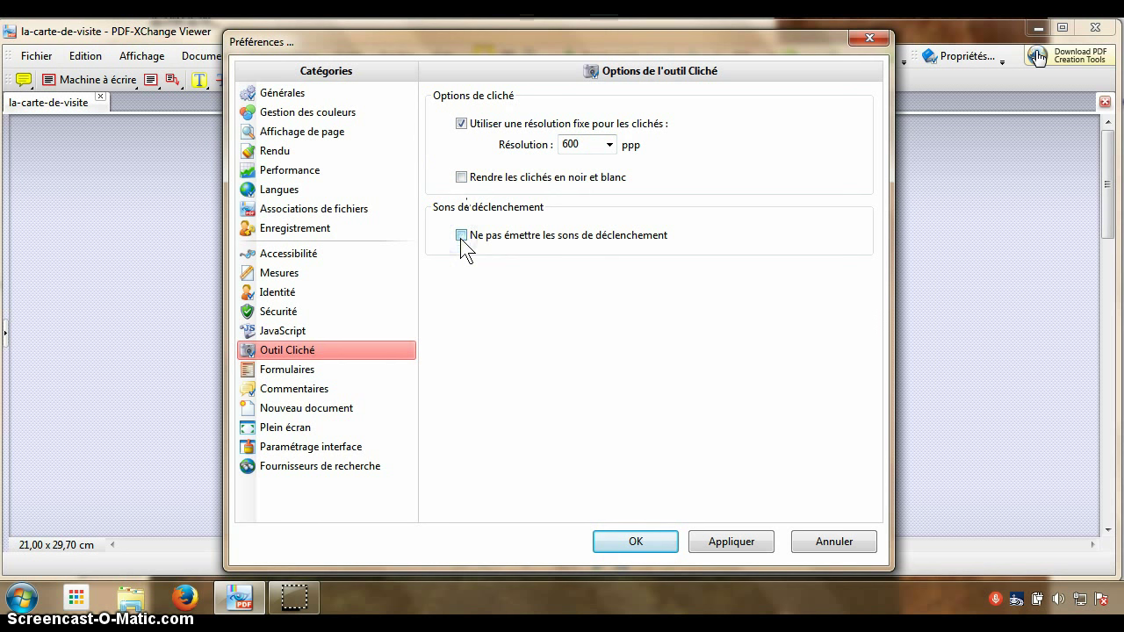
pyautogui.click(460, 236)
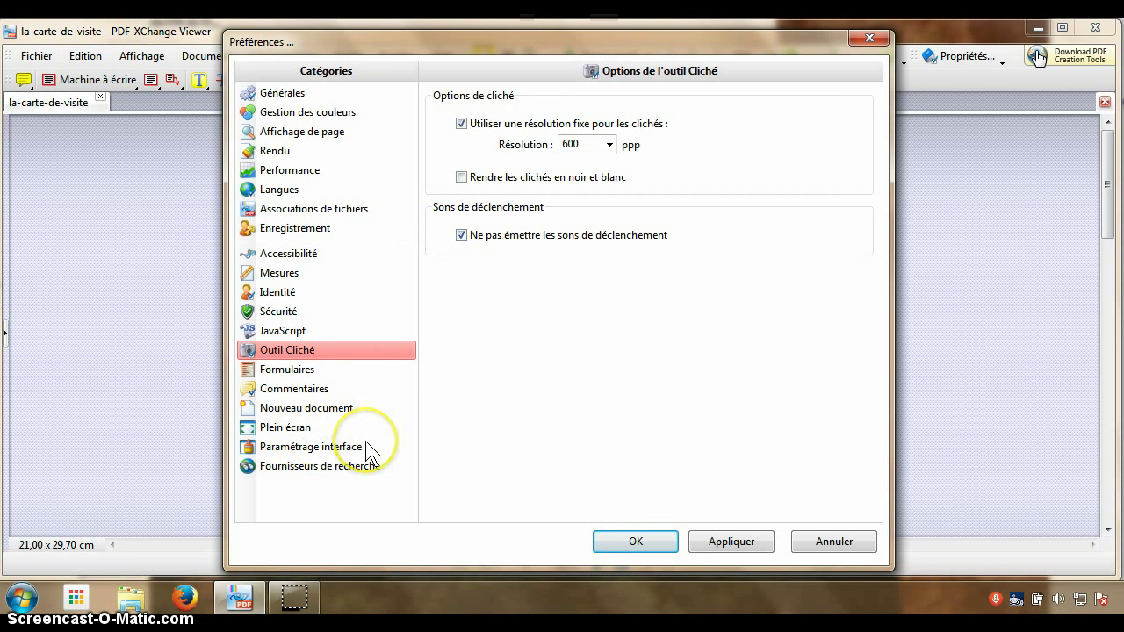
# In the user interface preferences, set the menu and toolbar font size to 12 pt
pyautogui.click(292, 447)
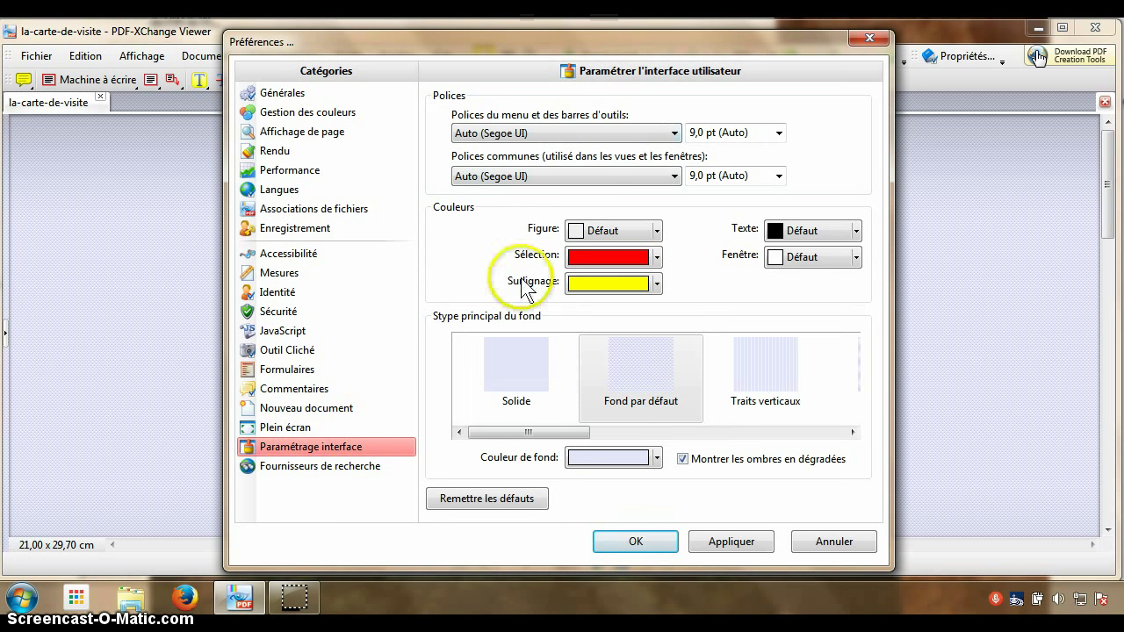
pyautogui.click(560, 133)
pyautogui.click(557, 132)
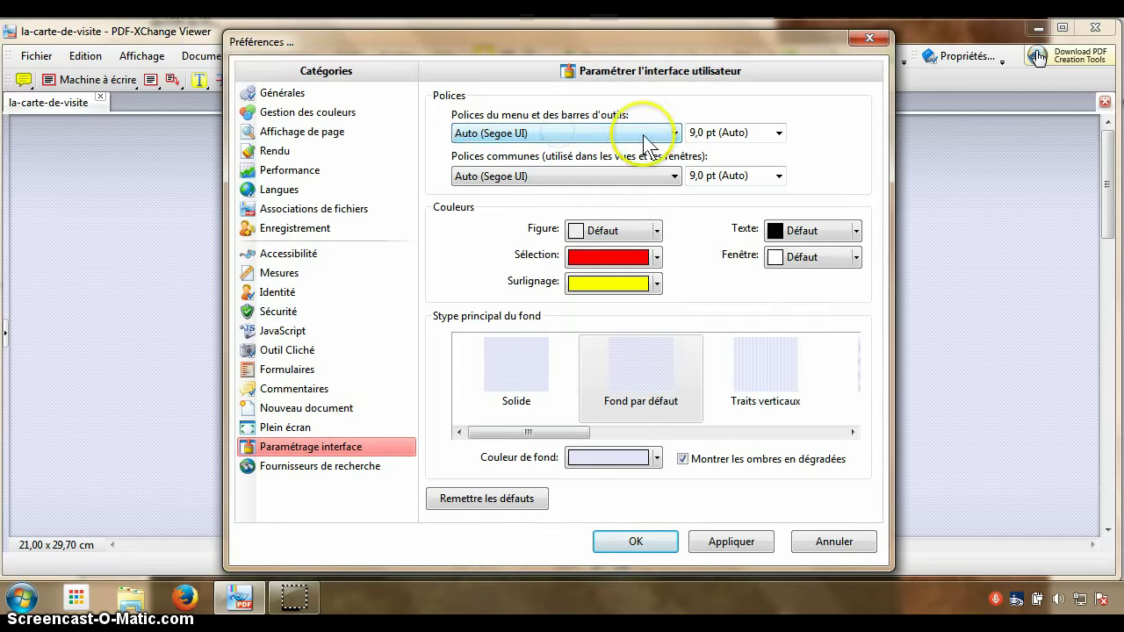
pyautogui.click(719, 135)
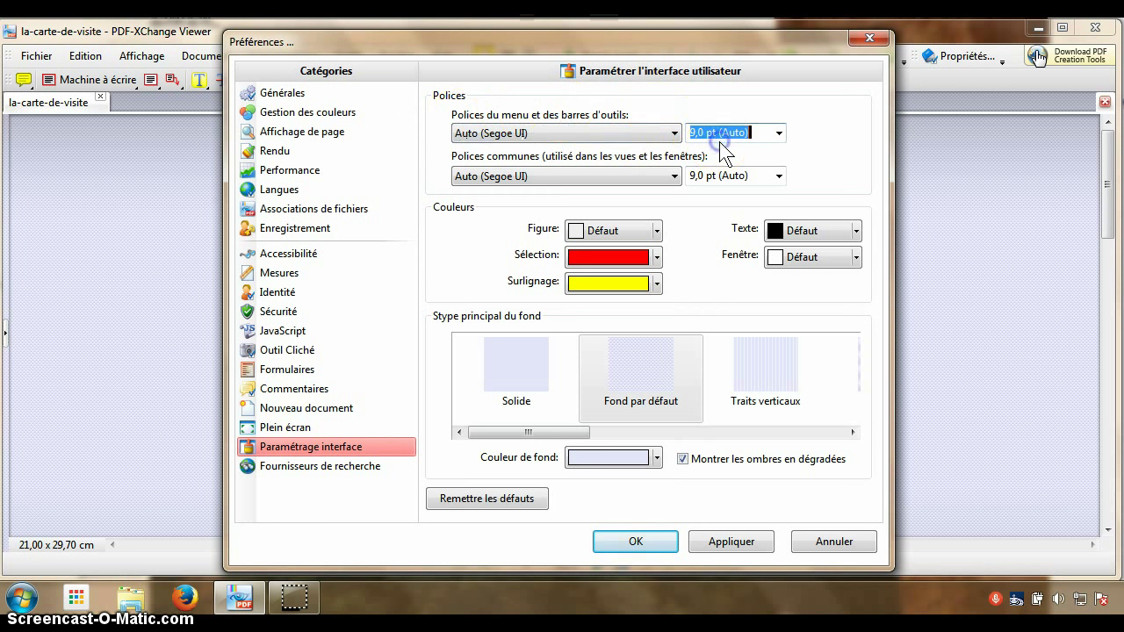
pyautogui.click(778, 133)
pyautogui.click(714, 204)
# Set the common font for views and windows to Arial with a size of 16 pt
pyautogui.click(563, 176)
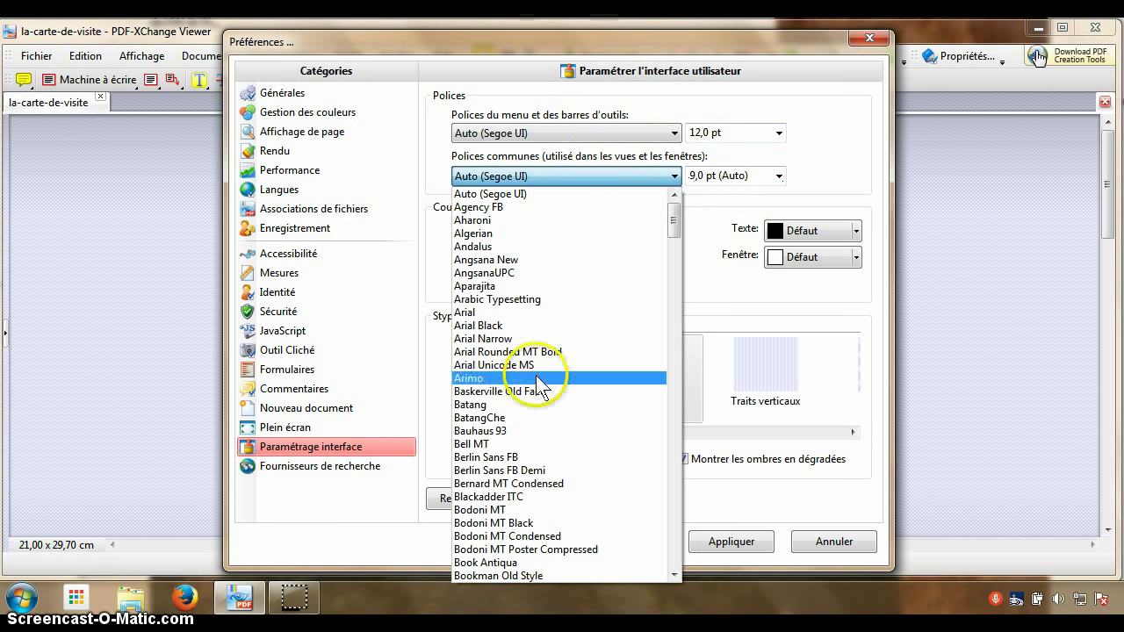
pyautogui.click(479, 313)
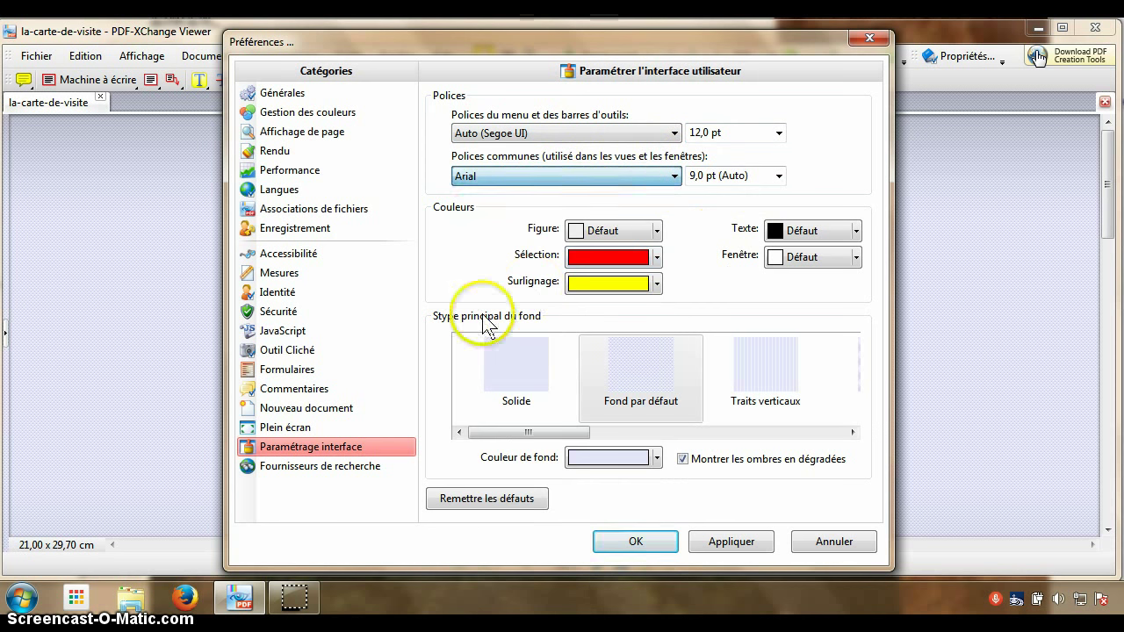
pyautogui.click(778, 176)
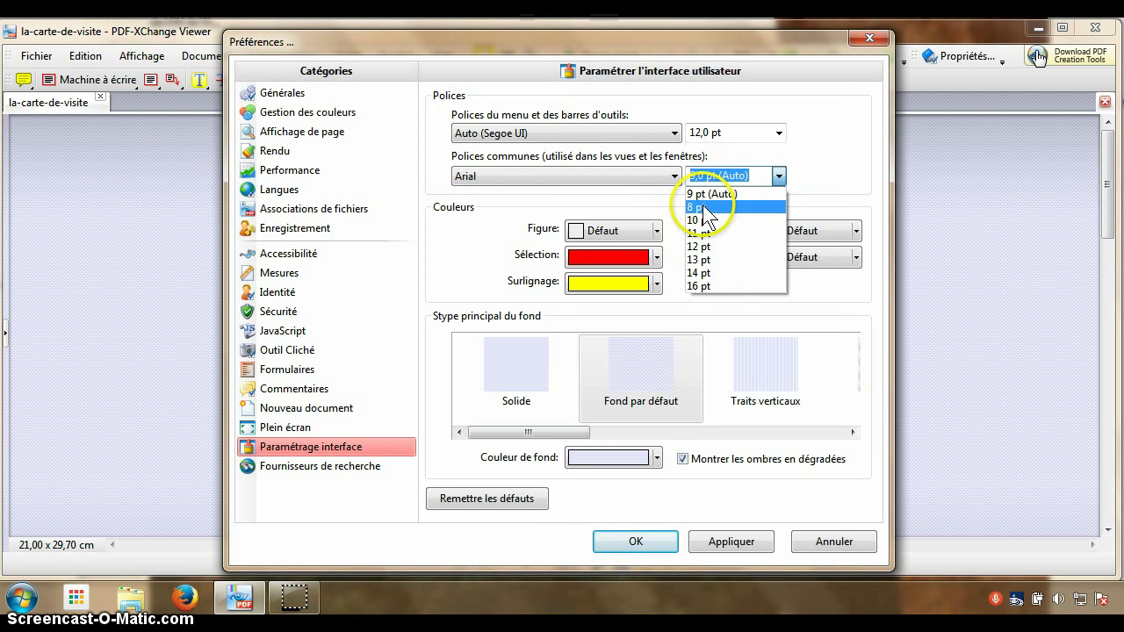
pyautogui.click(706, 286)
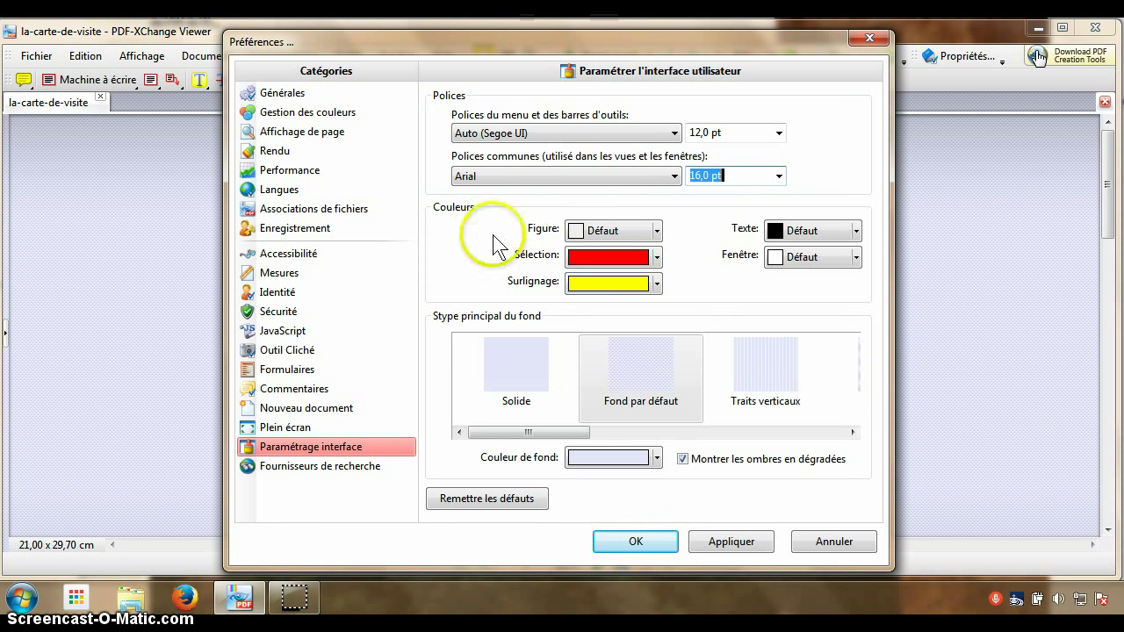
# Look at the selection colour choices and try the main background styles, including Traits verticaux and Points, ending on Solide
pyautogui.click(657, 258)
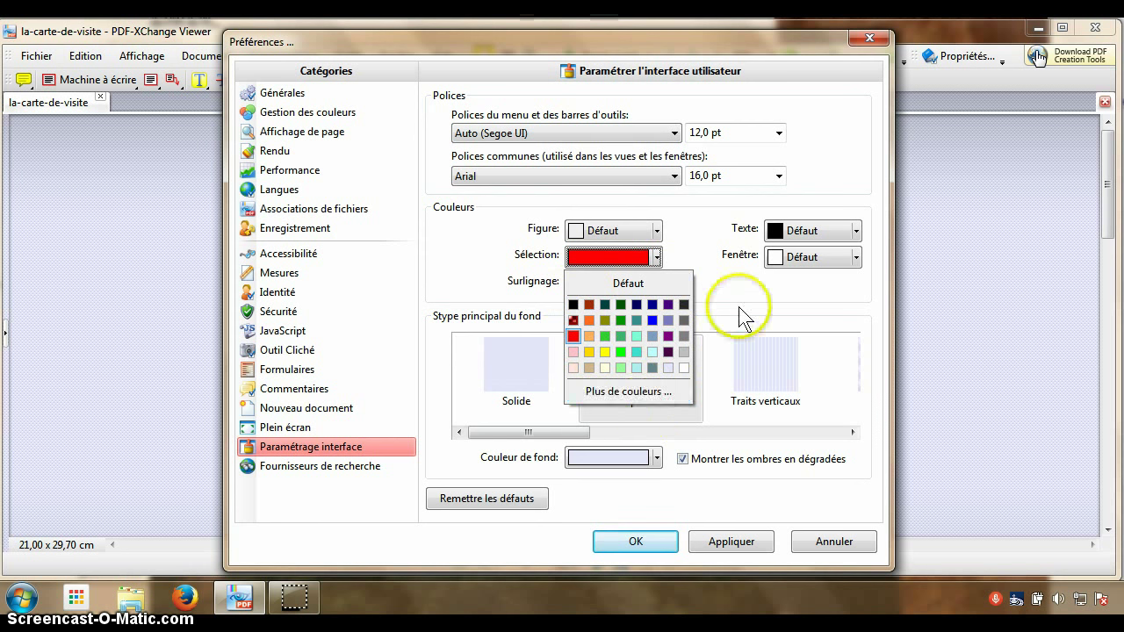
pyautogui.click(753, 273)
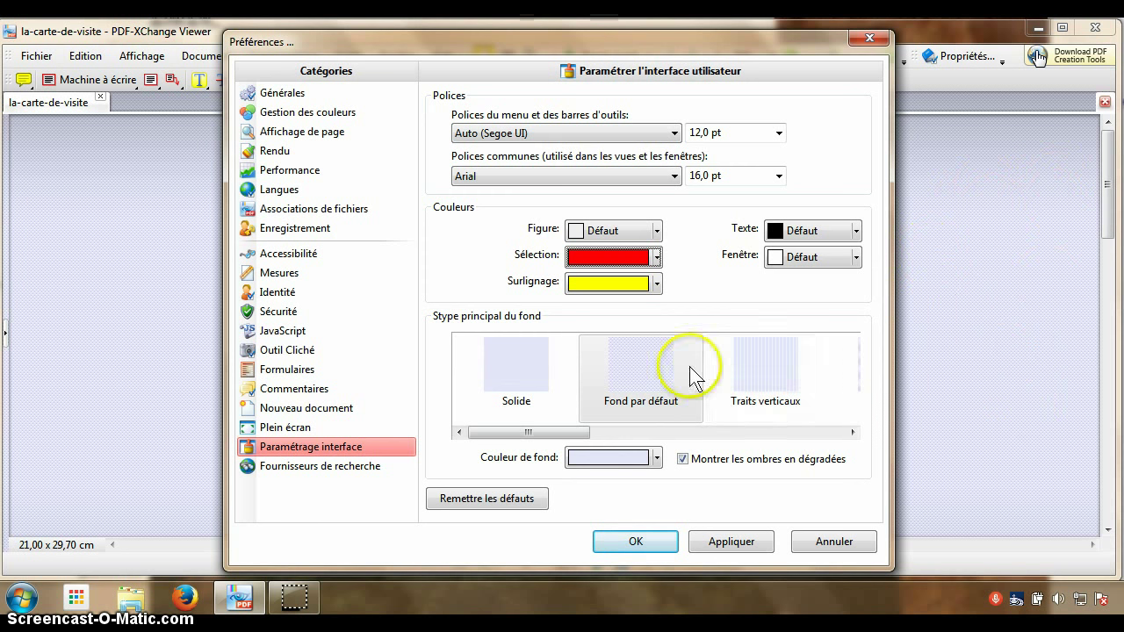
pyautogui.click(513, 376)
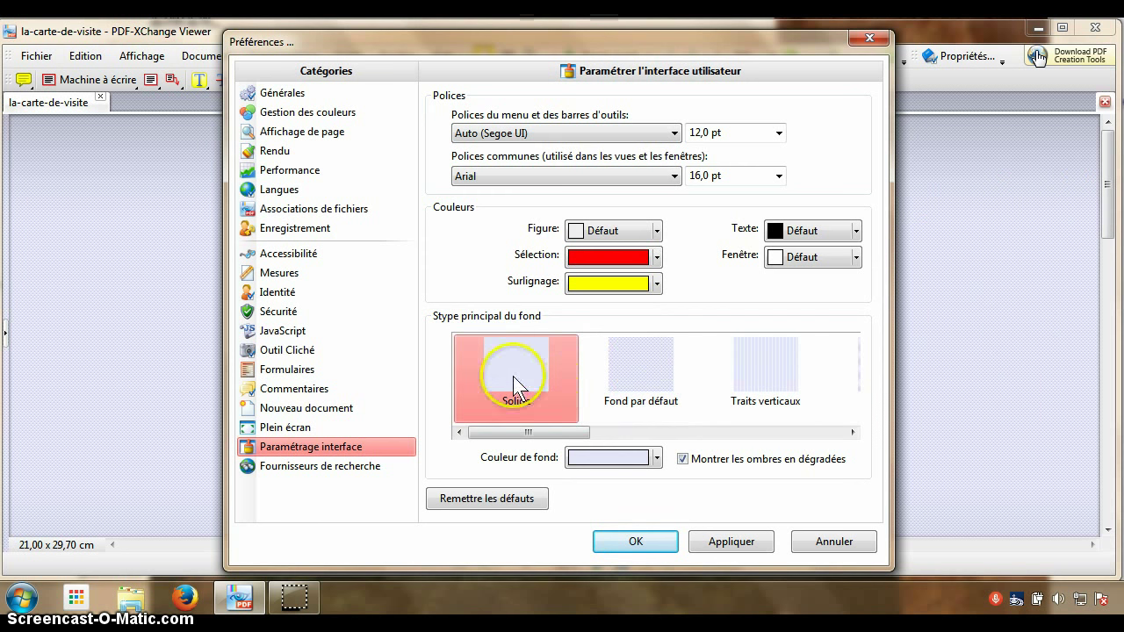
pyautogui.click(641, 380)
pyautogui.click(777, 369)
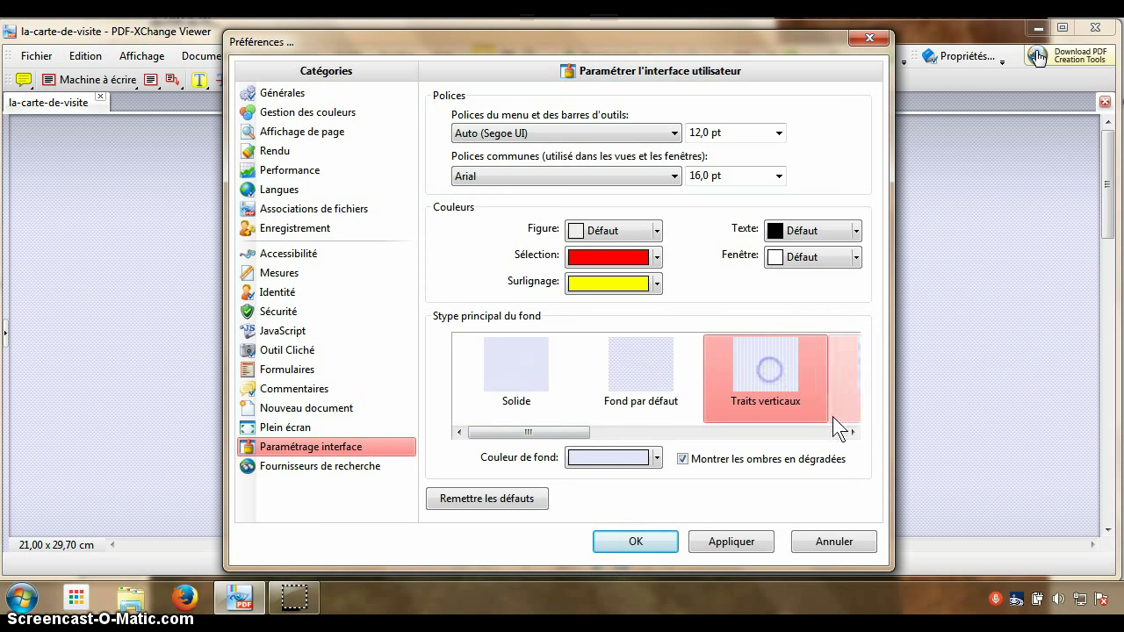
pyautogui.click(852, 432)
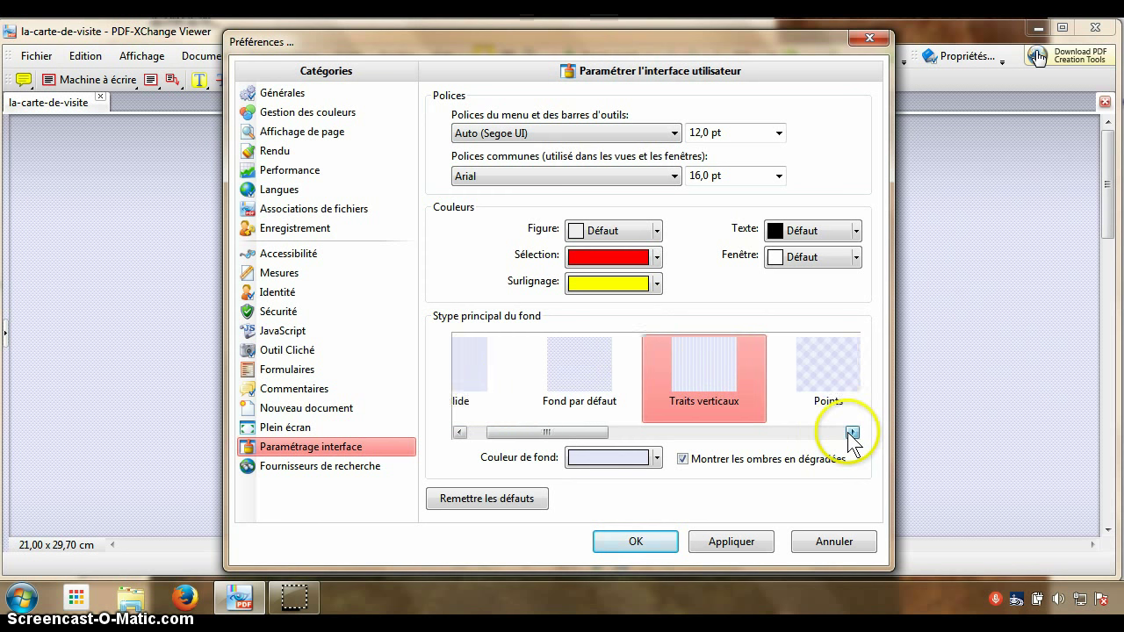
pyautogui.click(852, 432)
pyautogui.click(743, 378)
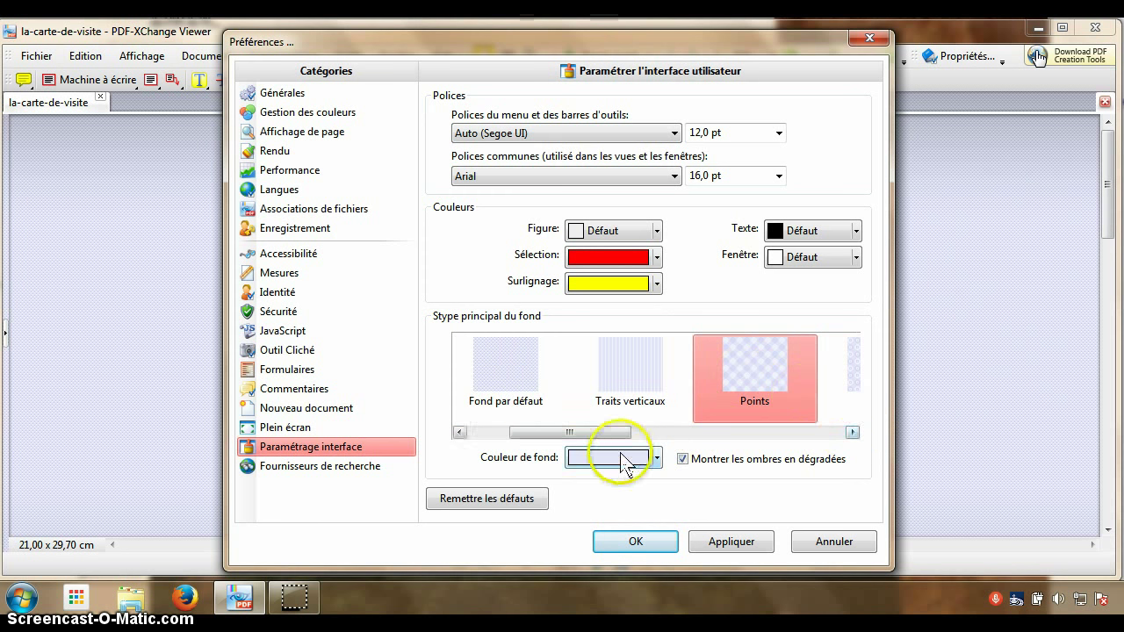
pyautogui.moveTo(589, 434); pyautogui.dragTo(505, 423)
pyautogui.click(512, 375)
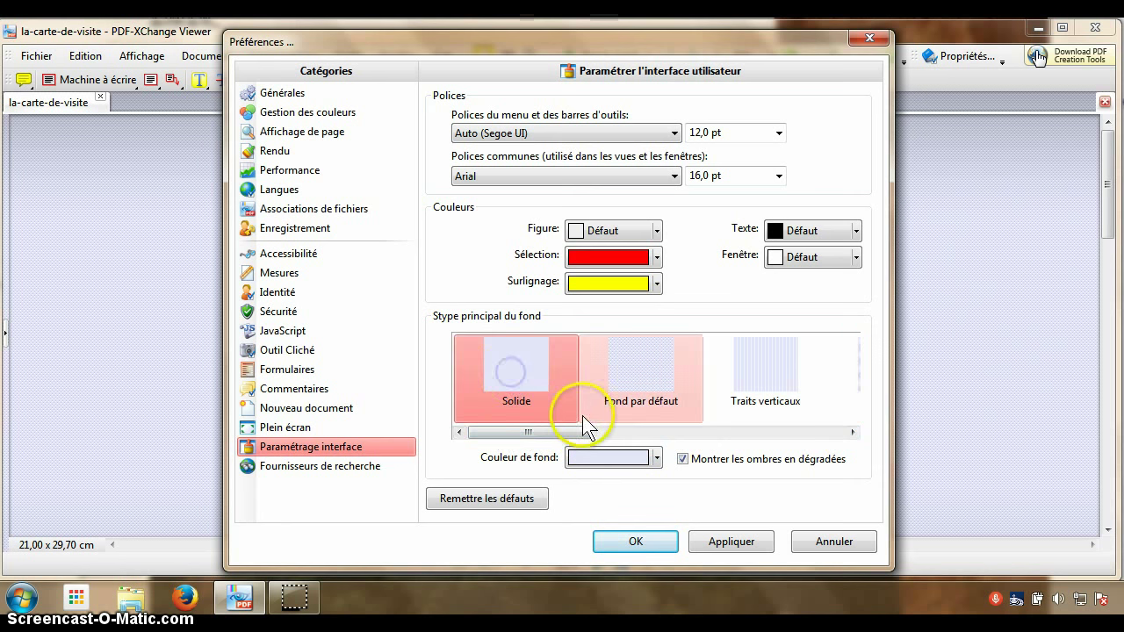
# Try several background colours, return to the pale lavender one and select the Solide background style
pyautogui.click(657, 458)
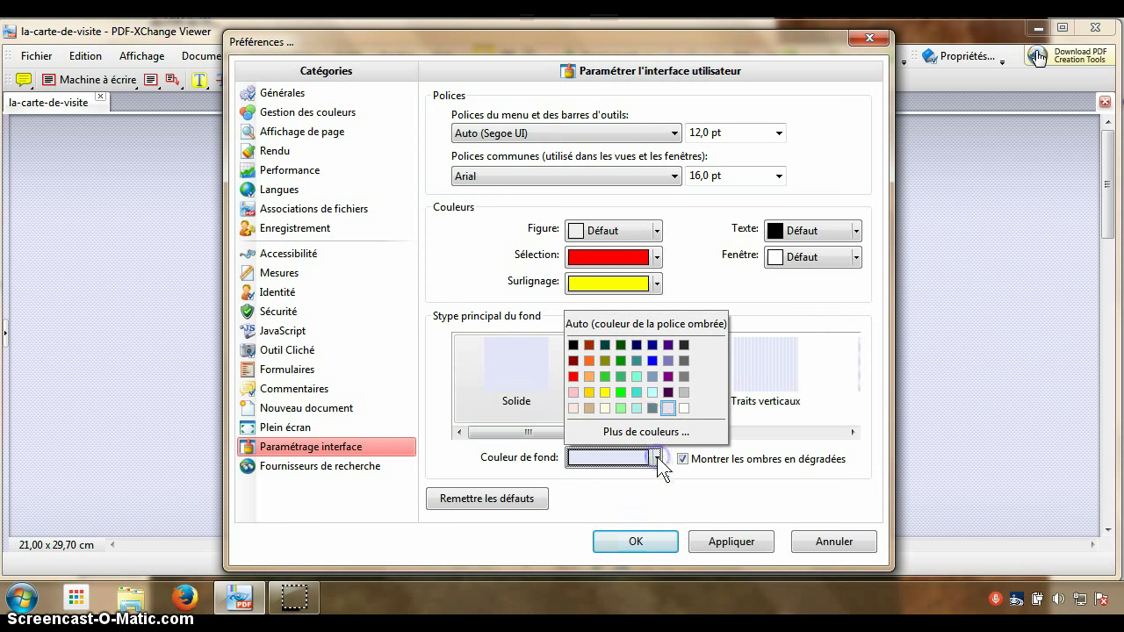
pyautogui.click(591, 394)
pyautogui.click(605, 410)
pyautogui.click(685, 410)
pyautogui.click(666, 408)
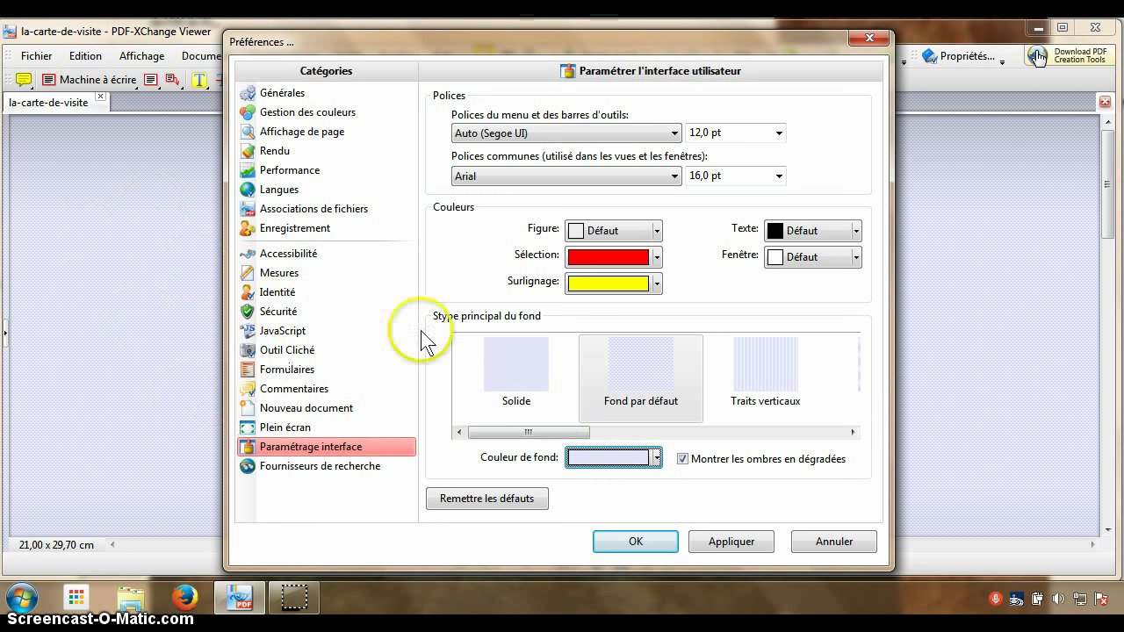
pyautogui.click(516, 386)
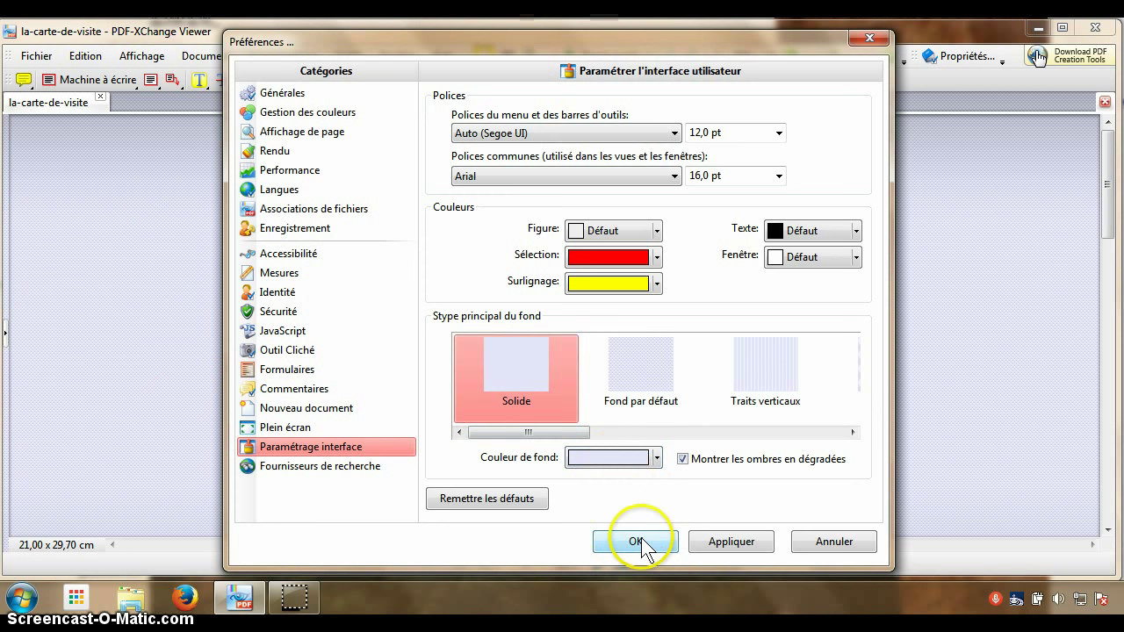
# Check the search provider preferences and apply the modified interface font and background settings
pyautogui.click(332, 466)
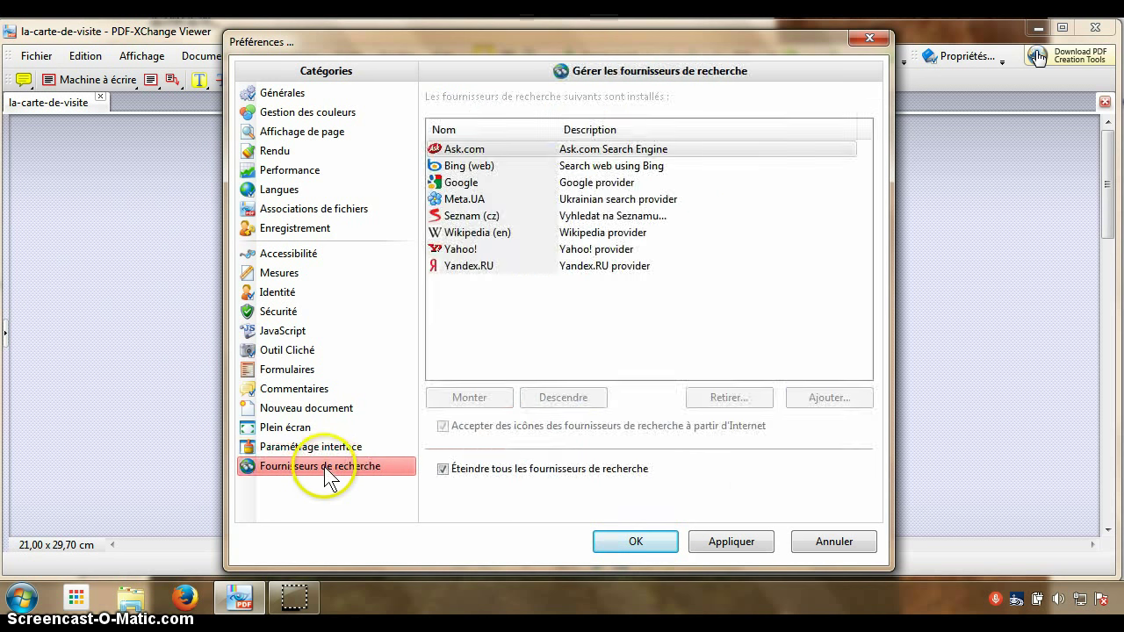
pyautogui.click(308, 446)
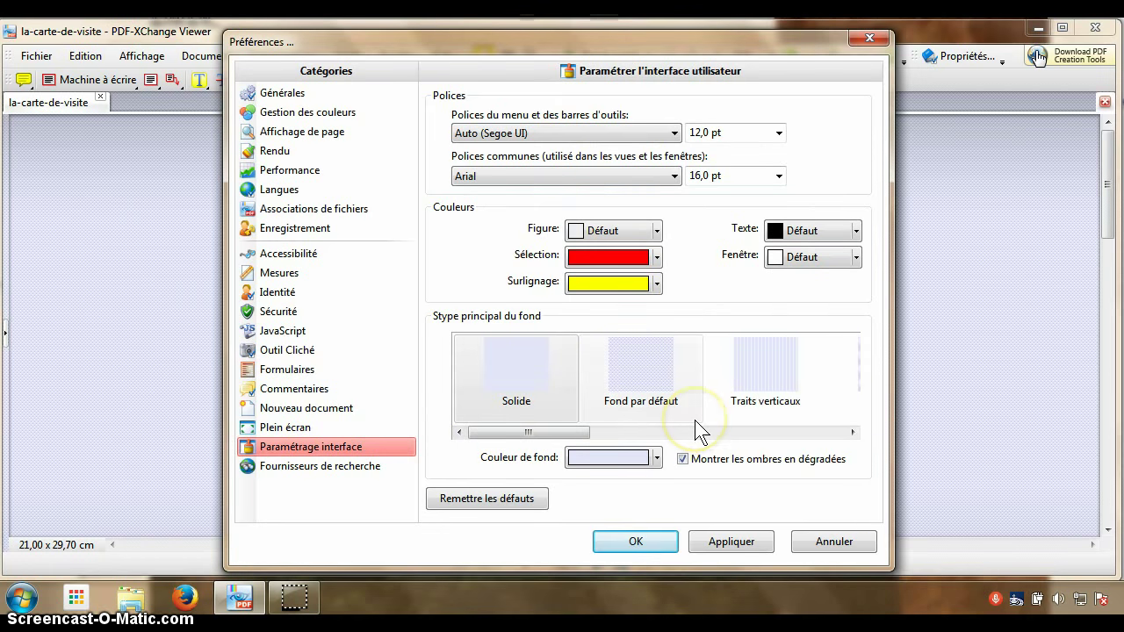
pyautogui.click(482, 497)
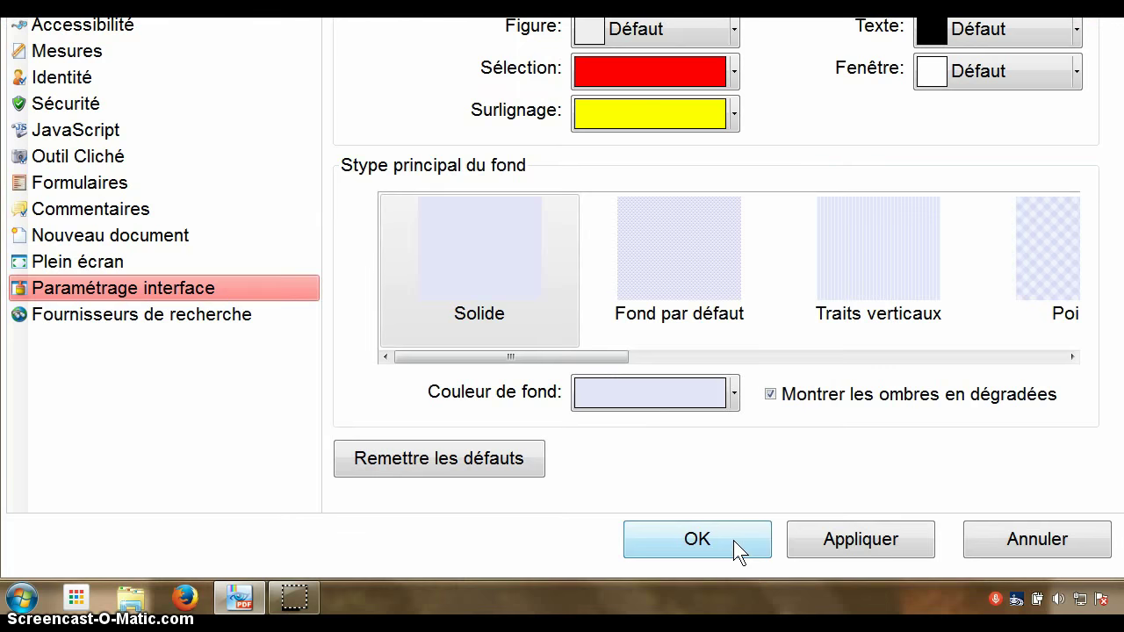
pyautogui.click(698, 538)
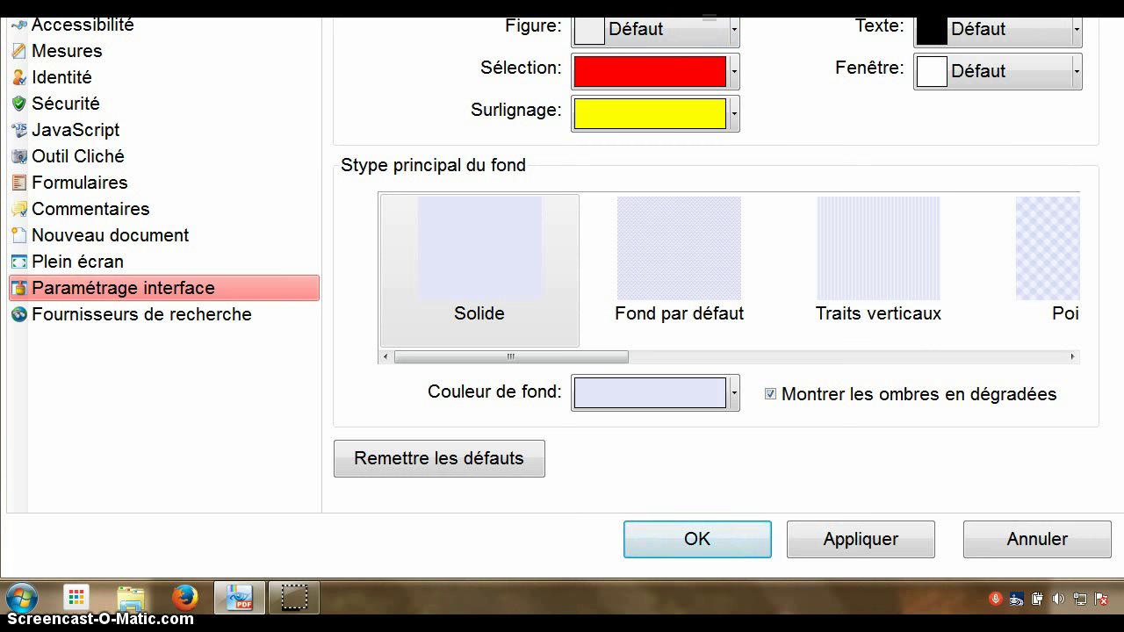
# Reset the user interface preferences to their default values
pyautogui.click(132, 2)
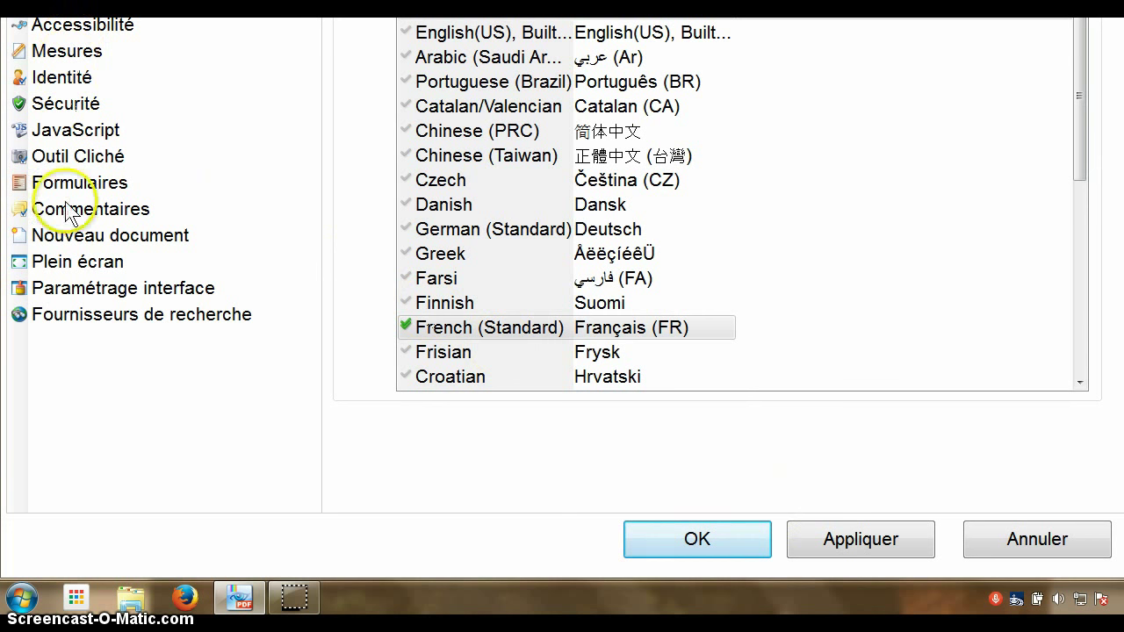
pyautogui.click(78, 290)
pyautogui.click(381, 457)
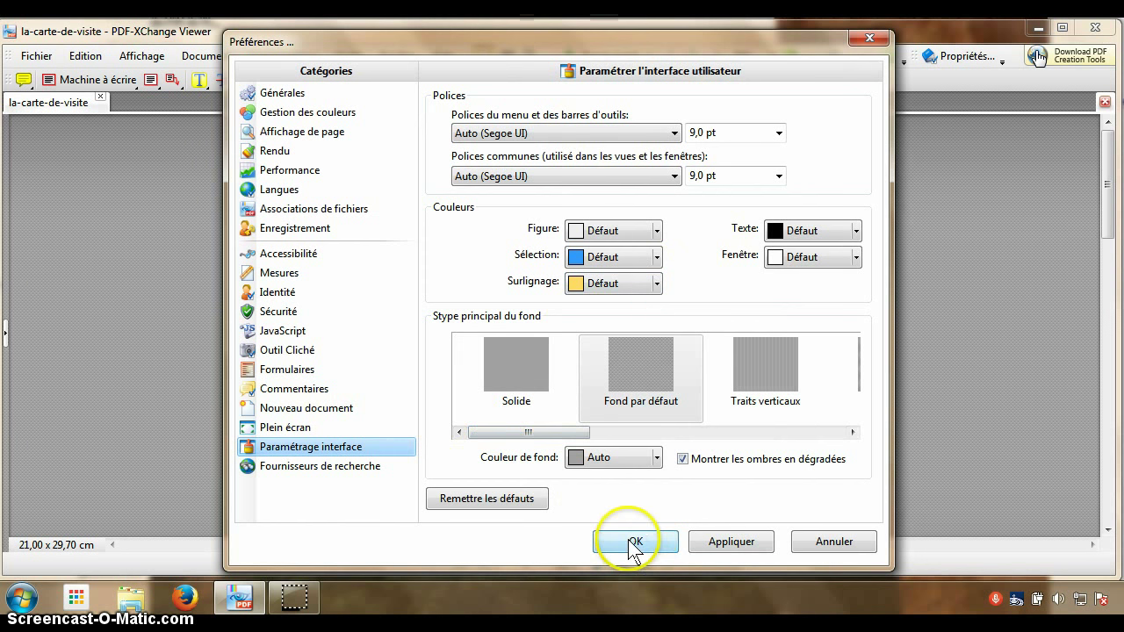
# Set the interface selection colour to red and the highlight colour to yellow, and apply the preferences
pyautogui.click(655, 257)
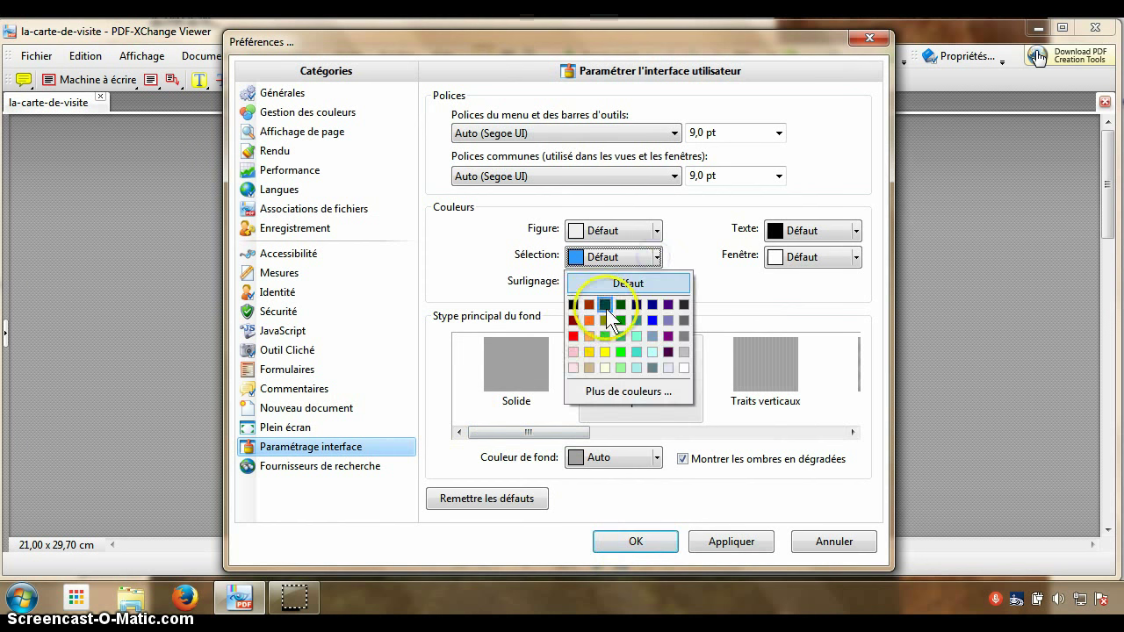
pyautogui.click(571, 335)
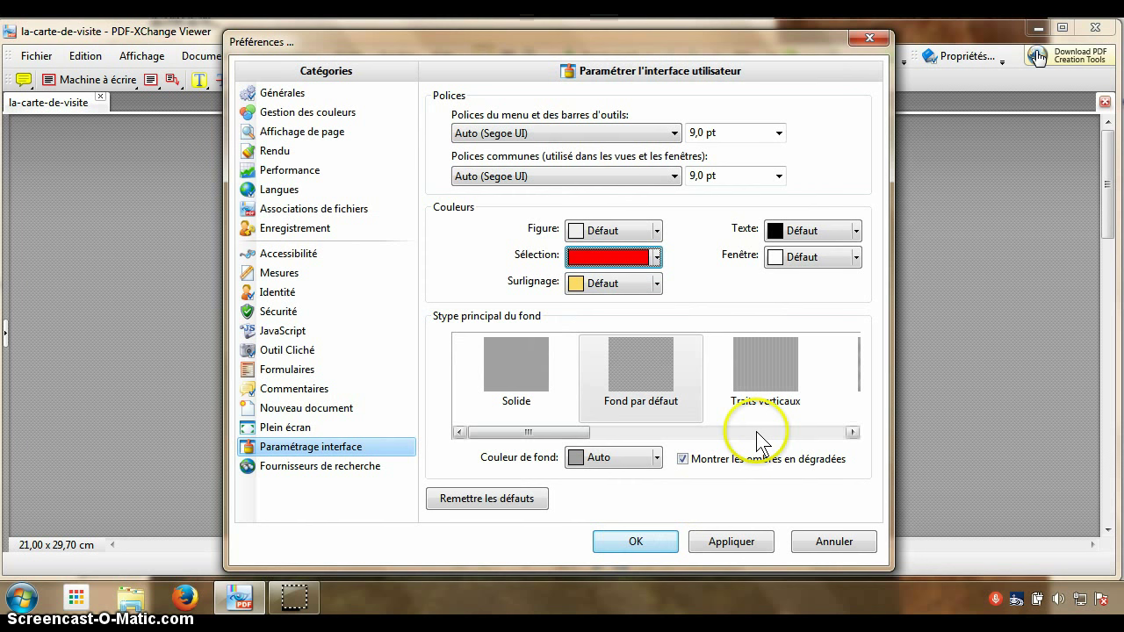
pyautogui.click(656, 284)
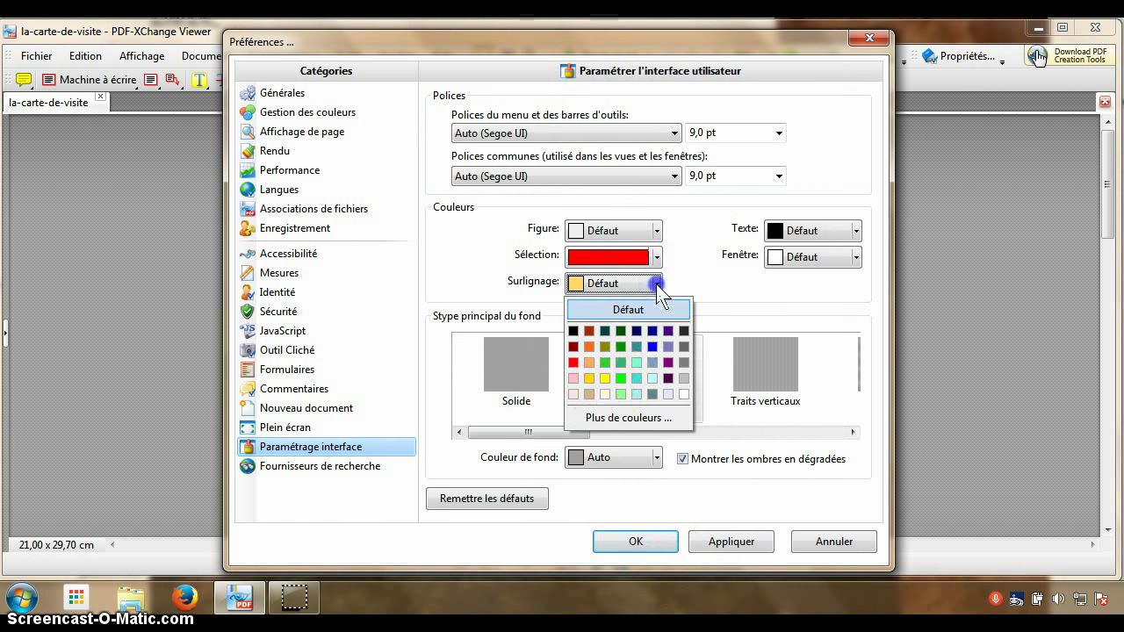
pyautogui.click(605, 379)
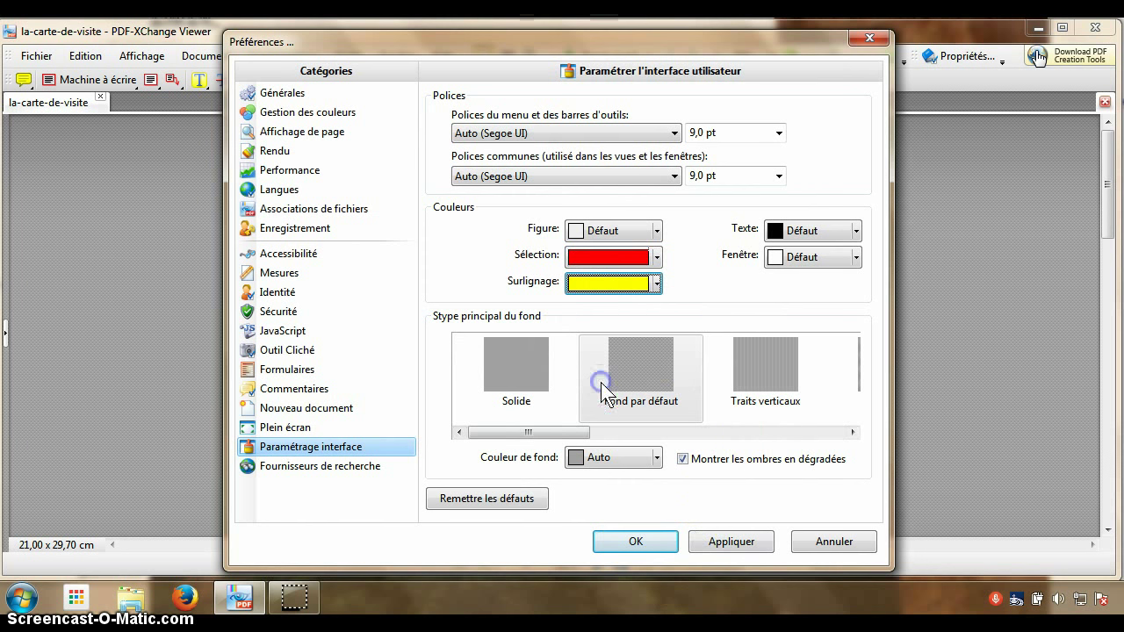
pyautogui.click(706, 543)
pyautogui.click(637, 542)
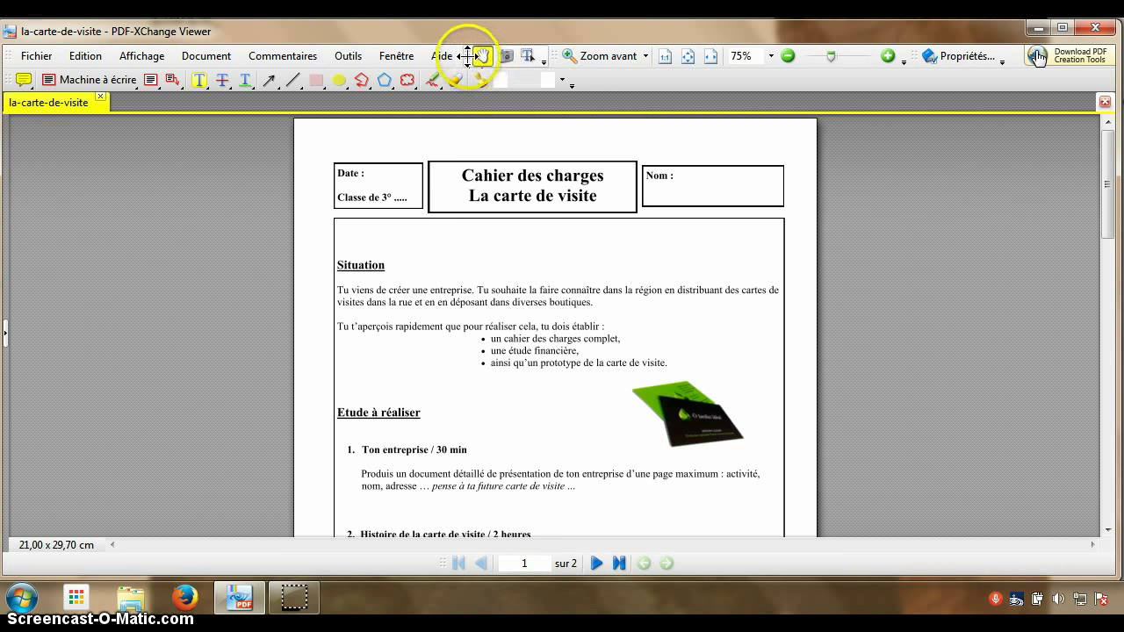
# Try the Standard toolbar floating and along the window's left edge, and dock it below the page navigation bar
pyautogui.moveTo(467, 56); pyautogui.dragTo(937, 254)
pyautogui.moveTo(895, 169)
pyautogui.mouseDown()
pyautogui.moveTo(934, 230)
pyautogui.moveTo(896, 177)
pyautogui.moveTo(913, 173)
pyautogui.mouseUp()
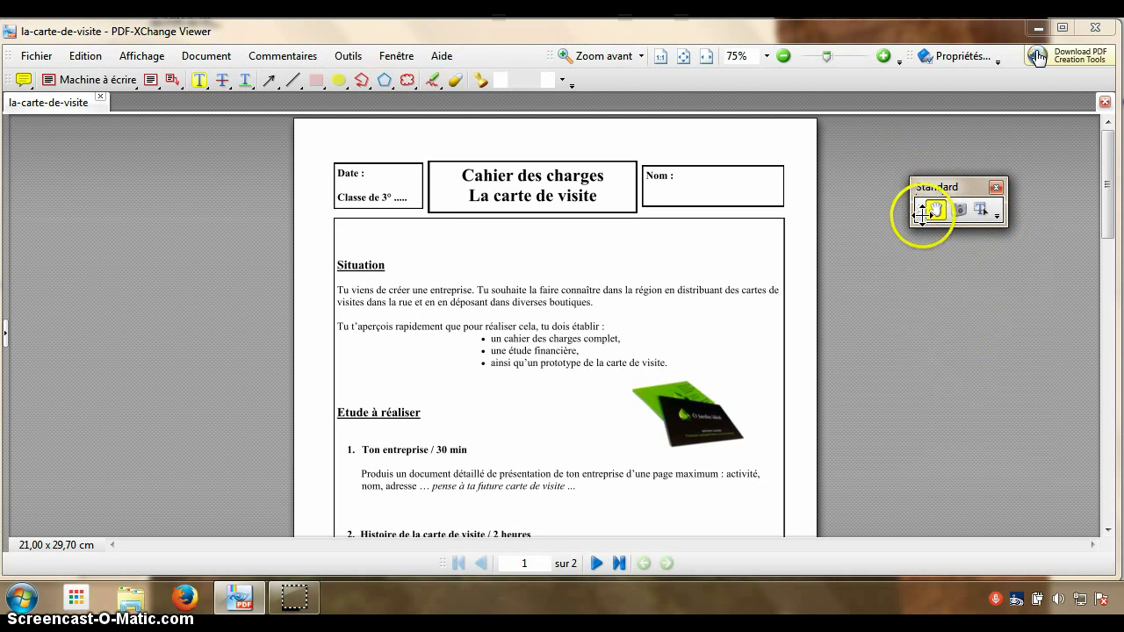
pyautogui.moveTo(922, 213); pyautogui.dragTo(21, 226)
pyautogui.click(13, 138)
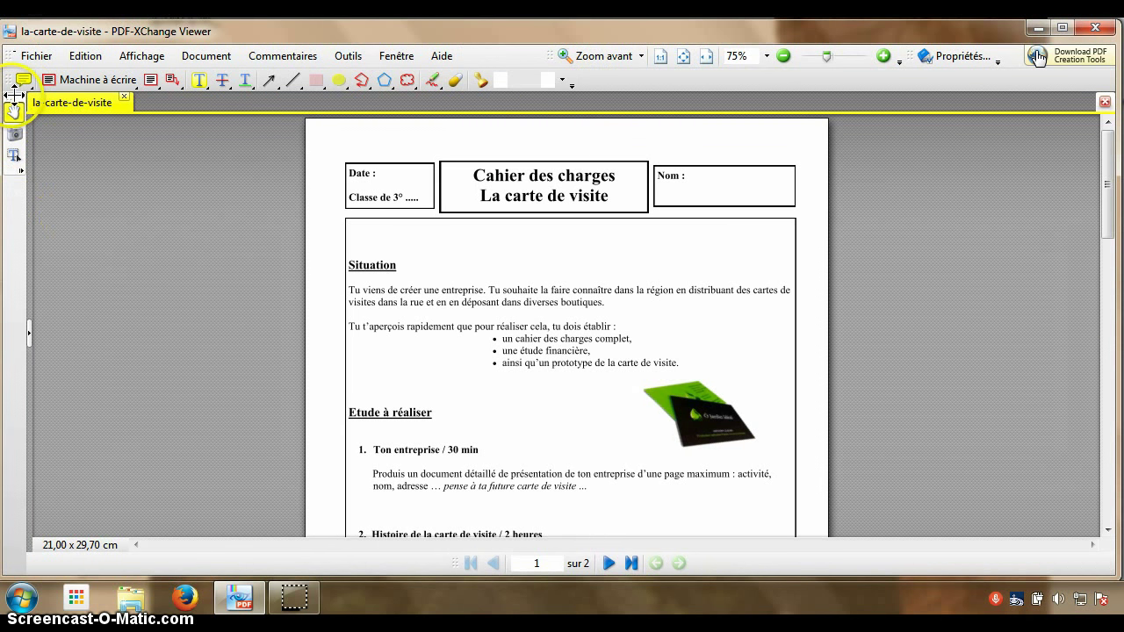
pyautogui.moveTo(14, 97); pyautogui.dragTo(135, 556)
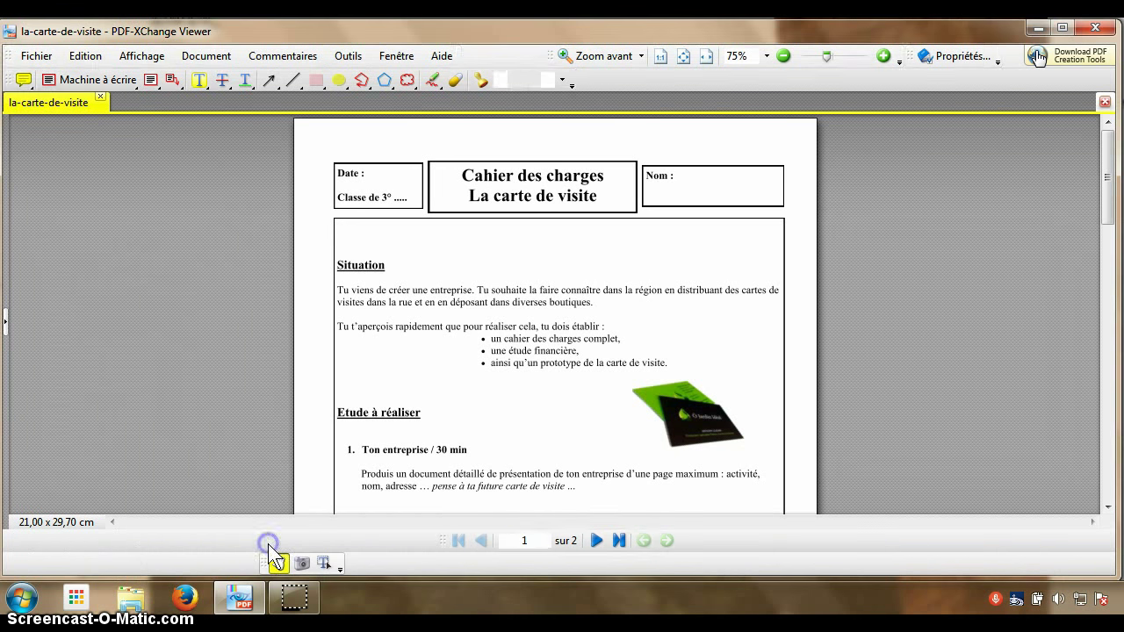